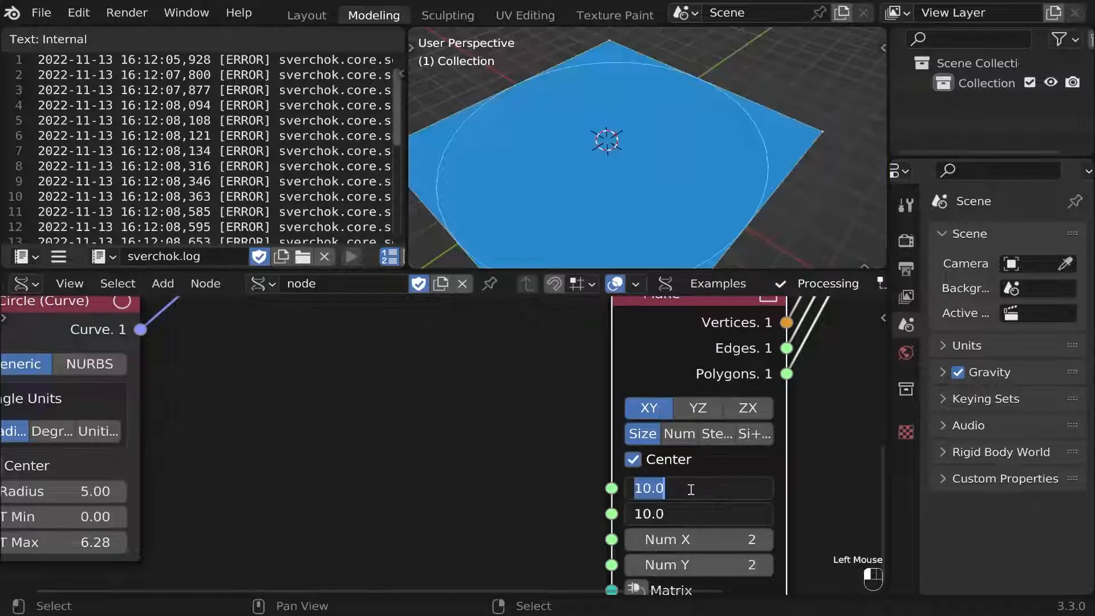
Set the Plane node's Size X and Size Y to 1
{"action": "type", "text": "1"}
{"action": "key", "text": "Return"}
{"action": "mouse_move", "coordinate": [652, 157]}
{"action": "middle_mouse_down"}
{"action": "mouse_move", "coordinate": [673, 169]}
{"action": "mouse_move", "coordinate": [655, 147]}
{"action": "middle_mouse_up"}
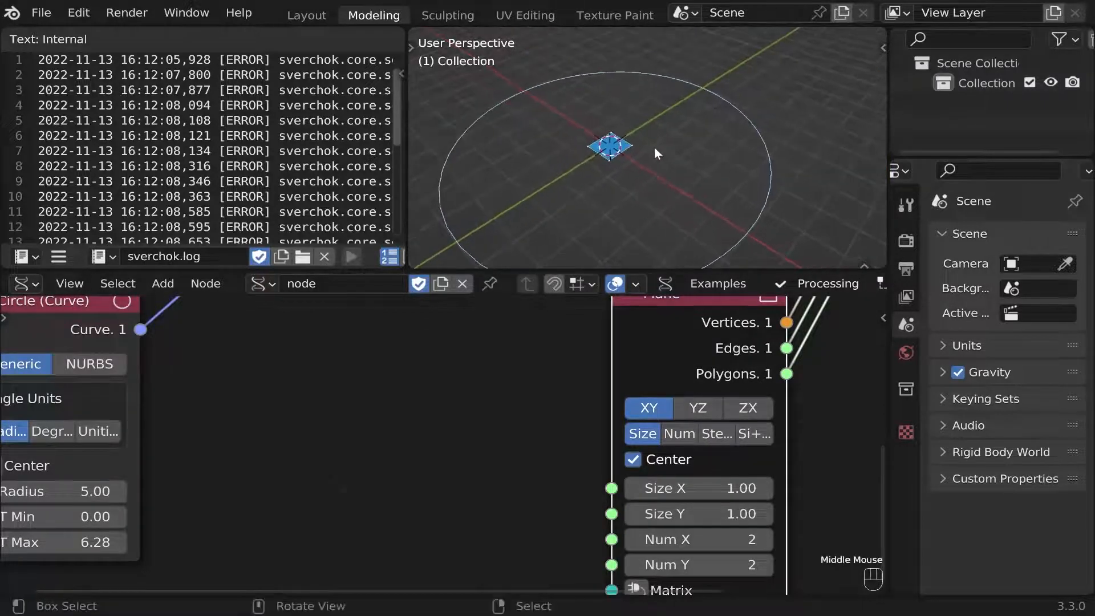
Set the Circle (Curve) node's Radius to 4
{"action": "left_click", "coordinate": [99, 494]}
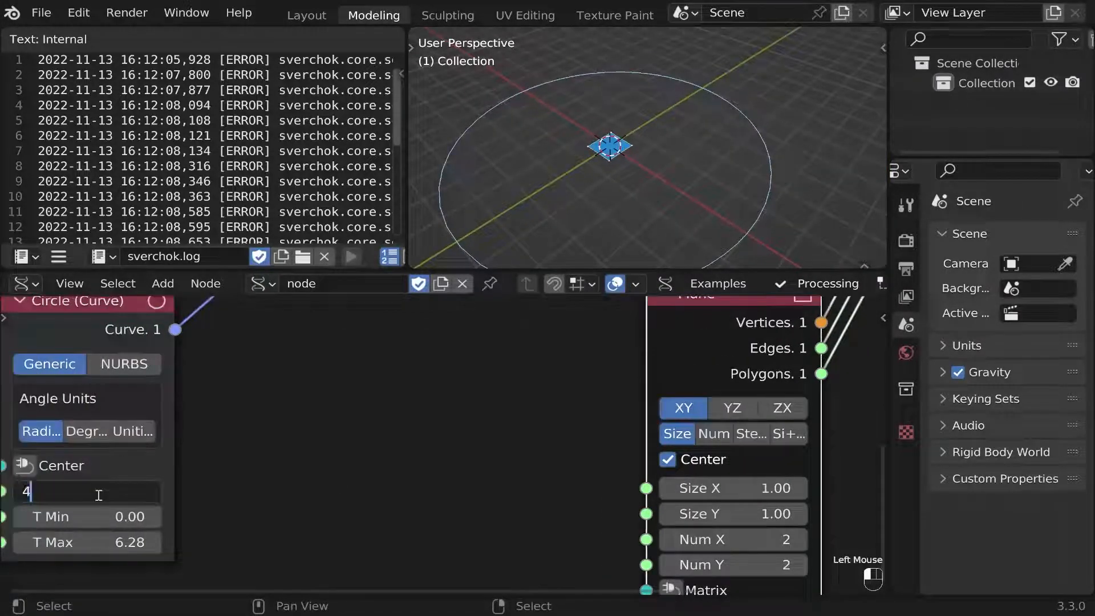
{"action": "key", "text": "Return"}
{"action": "scroll", "coordinate": [467, 440], "scroll_direction": "down", "scroll_amount": 2}
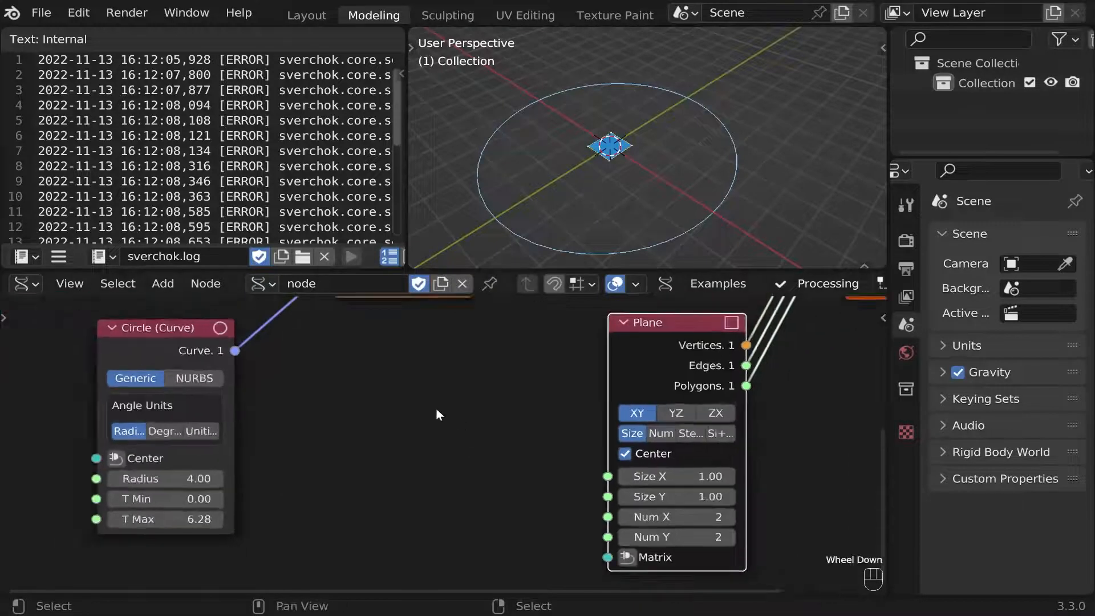
{"action": "mouse_move", "coordinate": [435, 408]}
{"action": "middle_mouse_down"}
{"action": "mouse_move", "coordinate": [437, 425]}
{"action": "mouse_move", "coordinate": [449, 422]}
{"action": "middle_mouse_up"}
{"action": "middle_click_drag", "start_coordinate": [570, 257], "coordinate": [562, 233]}
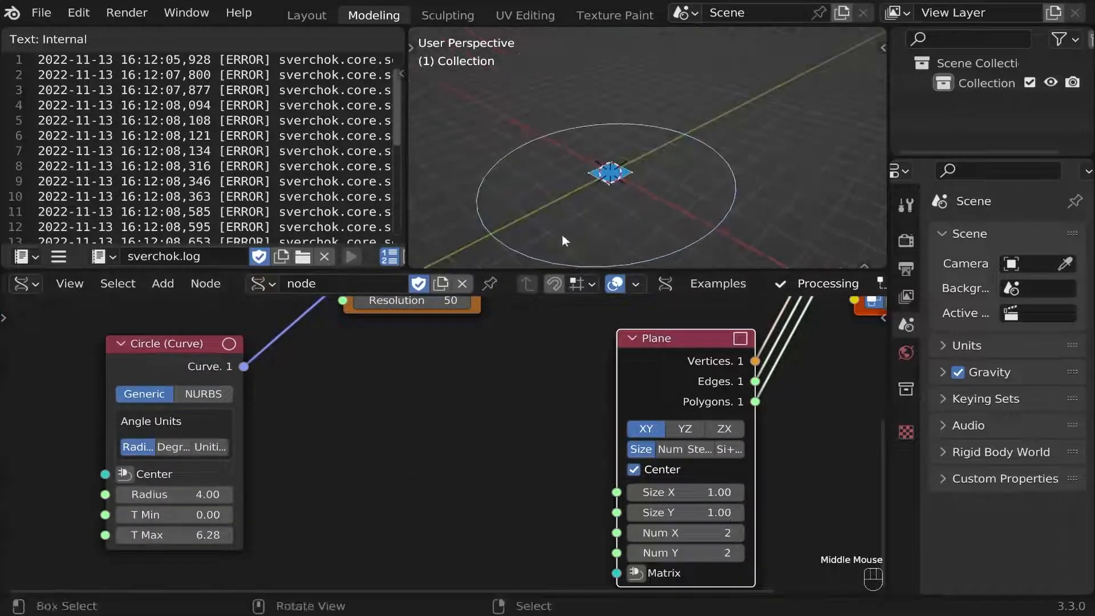
Add a Curve Frame node linking the Circle's Curve output to the Plane's Matrix input, and set its T to 6.32
{"action": "key", "text": "2"}
{"action": "key", "text": "3"}
{"action": "mouse_move", "coordinate": [395, 447]}
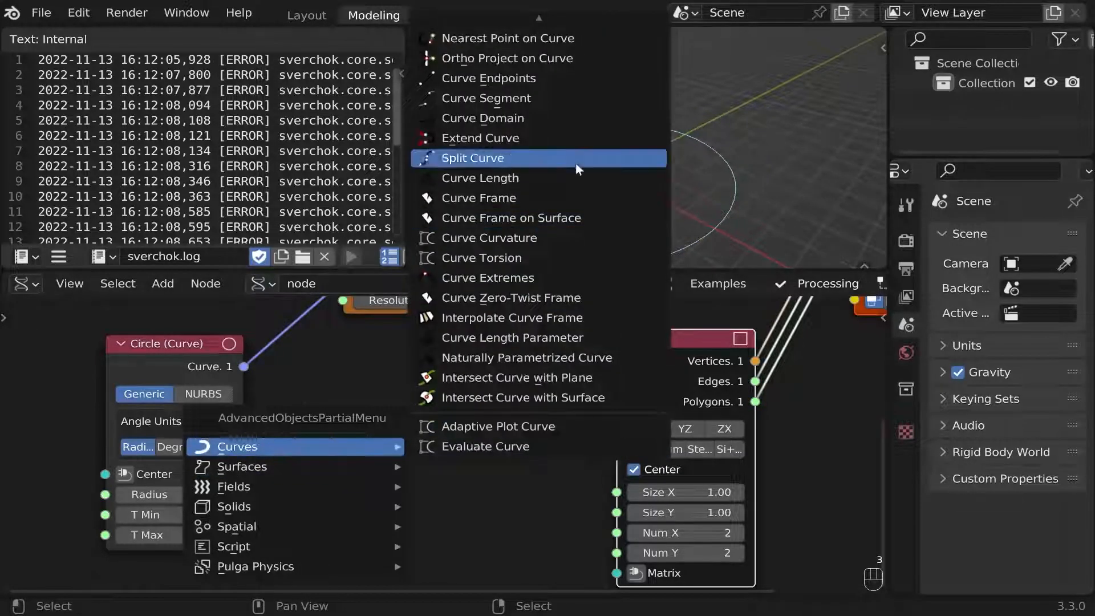
{"action": "left_click", "coordinate": [551, 197]}
{"action": "left_click", "coordinate": [420, 399]}
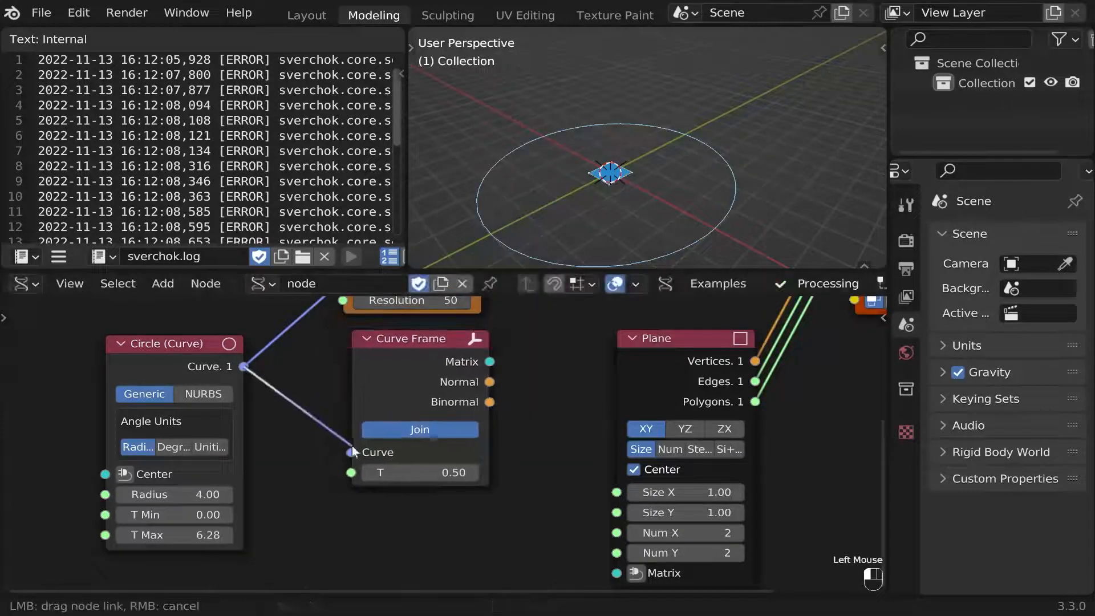
{"action": "left_click_drag", "start_coordinate": [352, 452], "coordinate": [351, 451]}
{"action": "left_click_drag", "start_coordinate": [654, 537], "coordinate": [616, 513]}
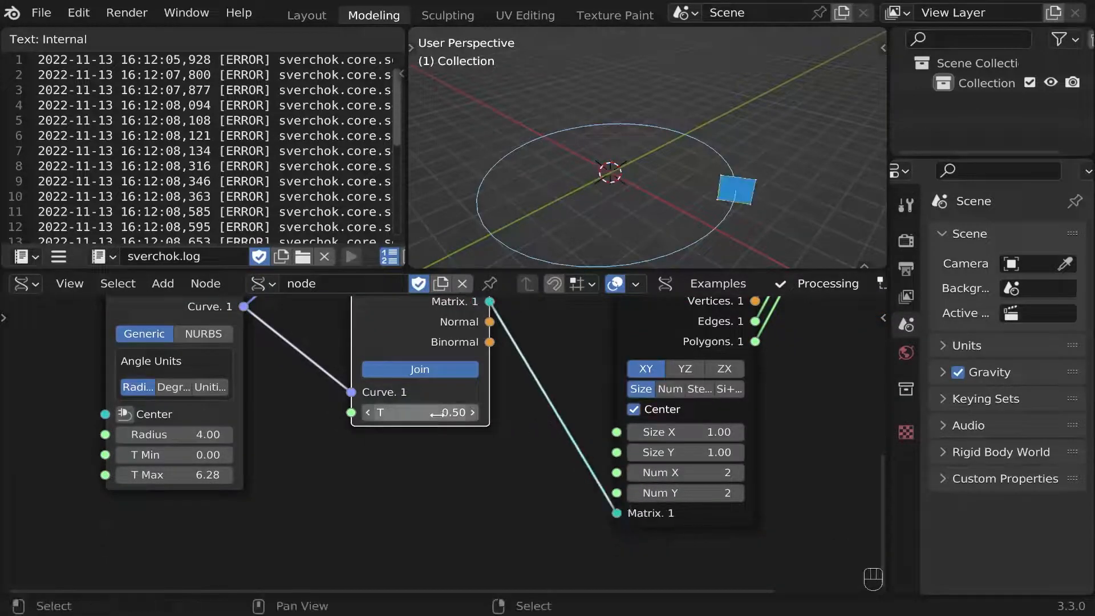
{"action": "left_click_drag", "start_coordinate": [437, 414], "coordinate": [484, 414]}
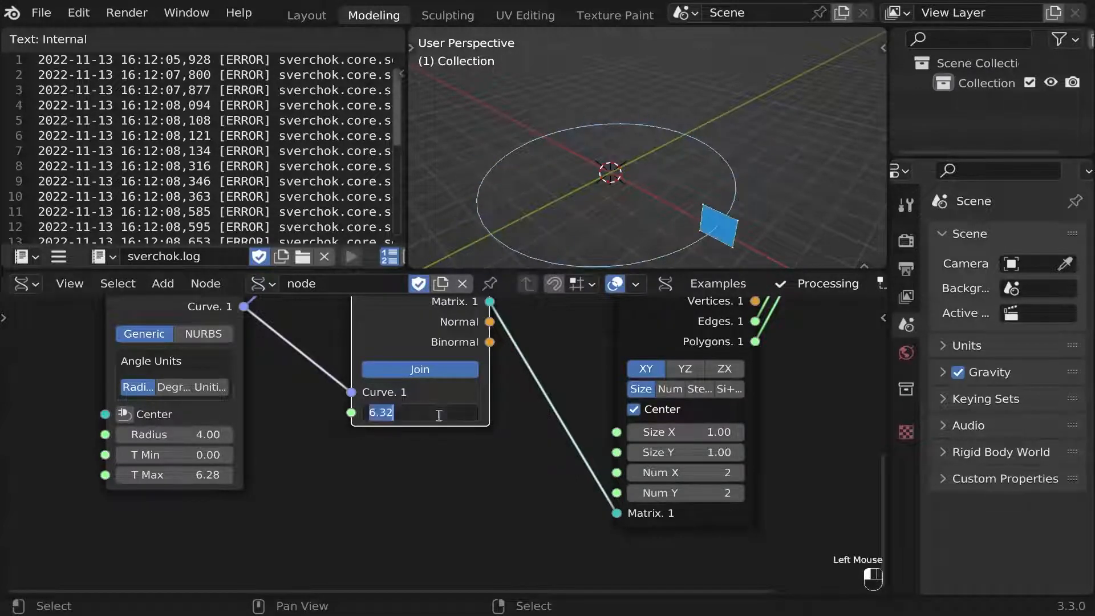
Add an A Number node near the Circle node
{"action": "key", "text": "shift+a"}
{"action": "mouse_move", "coordinate": [306, 419]}
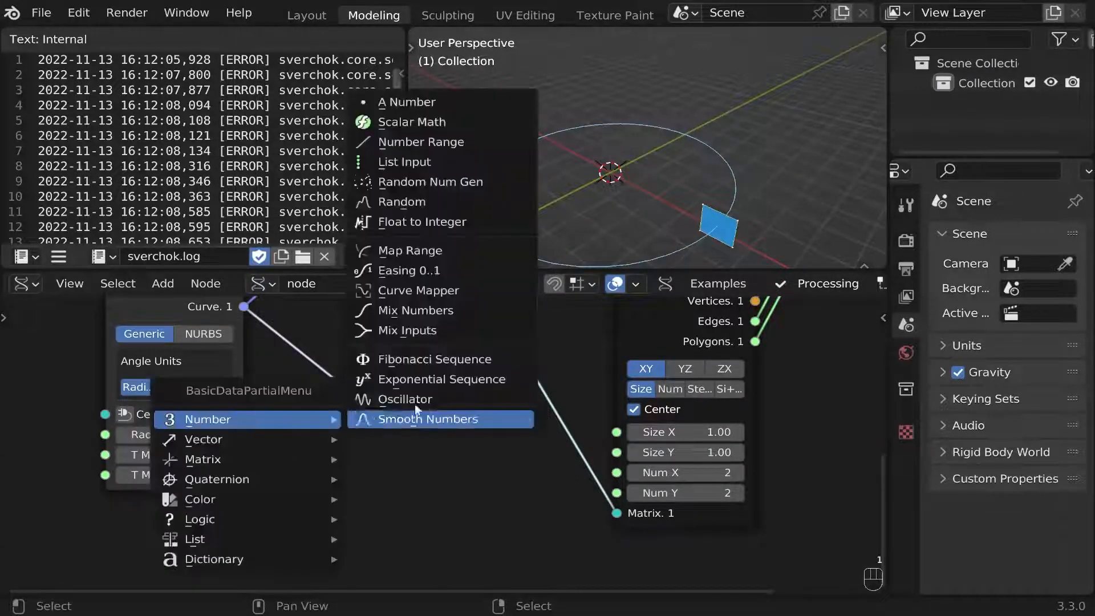
{"action": "left_click", "coordinate": [472, 105]}
{"action": "left_click", "coordinate": [345, 448]}
Add a Number Range node below the Curve Frame node and shift the Circle node away from it
{"action": "middle_click_drag", "start_coordinate": [706, 440], "coordinate": [464, 429]}
{"action": "key", "text": "1"}
{"action": "mouse_move", "coordinate": [435, 401]}
{"action": "left_click", "coordinate": [600, 118]}
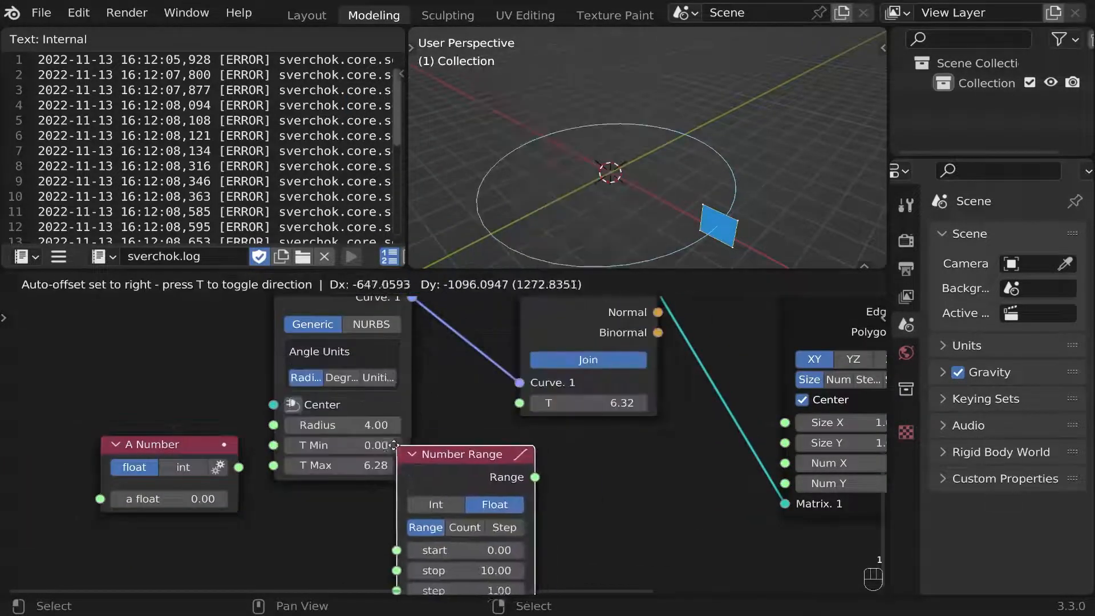
{"action": "left_click", "coordinate": [455, 399]}
{"action": "scroll", "coordinate": [455, 400], "scroll_direction": "down", "scroll_amount": 1}
{"action": "left_click_drag", "start_coordinate": [357, 320], "coordinate": [291, 327]}
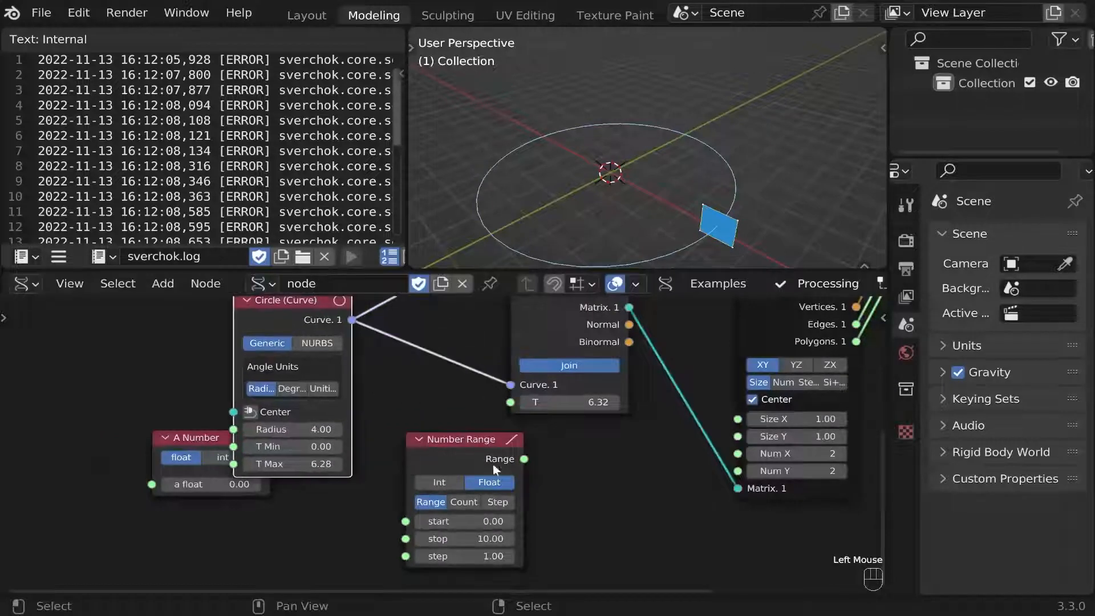
Attach a Temporal Stethoscope to the Number Range output and place it beside the Number Range node
{"action": "scroll", "coordinate": [493, 460], "scroll_direction": "up", "scroll_amount": 1}
{"action": "left_click_drag", "start_coordinate": [482, 445], "coordinate": [426, 432]}
{"action": "right_click", "coordinate": [426, 432], "text": "ctrl"}
{"action": "middle_click_drag", "start_coordinate": [497, 502], "coordinate": [435, 420]}
{"action": "scroll", "coordinate": [528, 507], "scroll_direction": "up", "scroll_amount": 1}
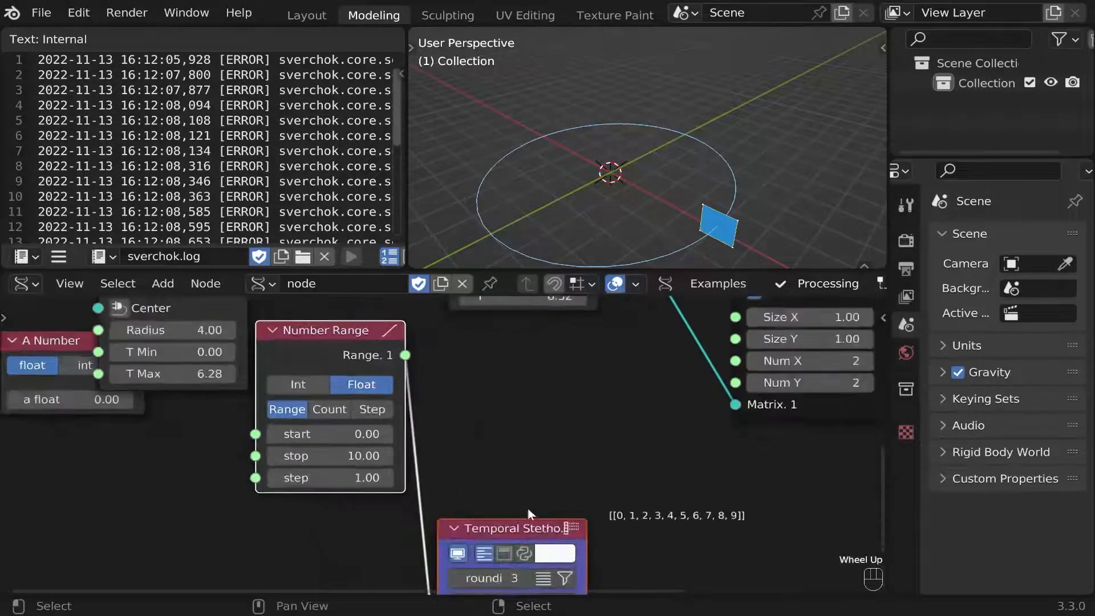
{"action": "left_click_drag", "start_coordinate": [523, 520], "coordinate": [504, 439]}
{"action": "middle_click_drag", "start_coordinate": [474, 421], "coordinate": [610, 399]}
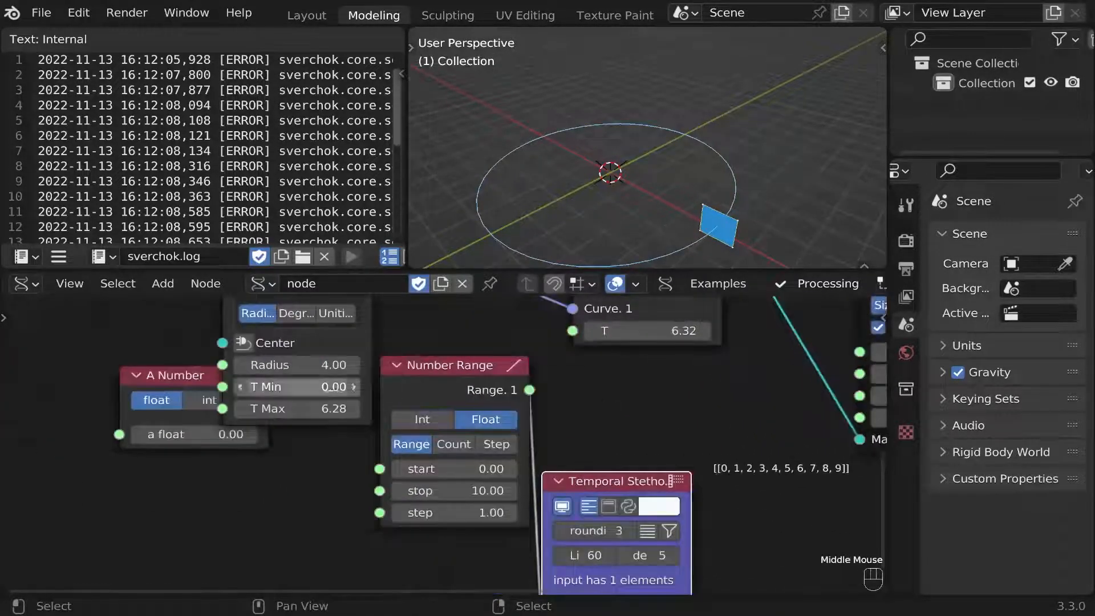
Move the A Number node clear of the Circle node and switch the Number Range to Count mode
{"action": "left_click_drag", "start_coordinate": [171, 374], "coordinate": [91, 365]}
{"action": "middle_click_drag", "start_coordinate": [525, 418], "coordinate": [489, 511]}
{"action": "left_click", "coordinate": [399, 486]}
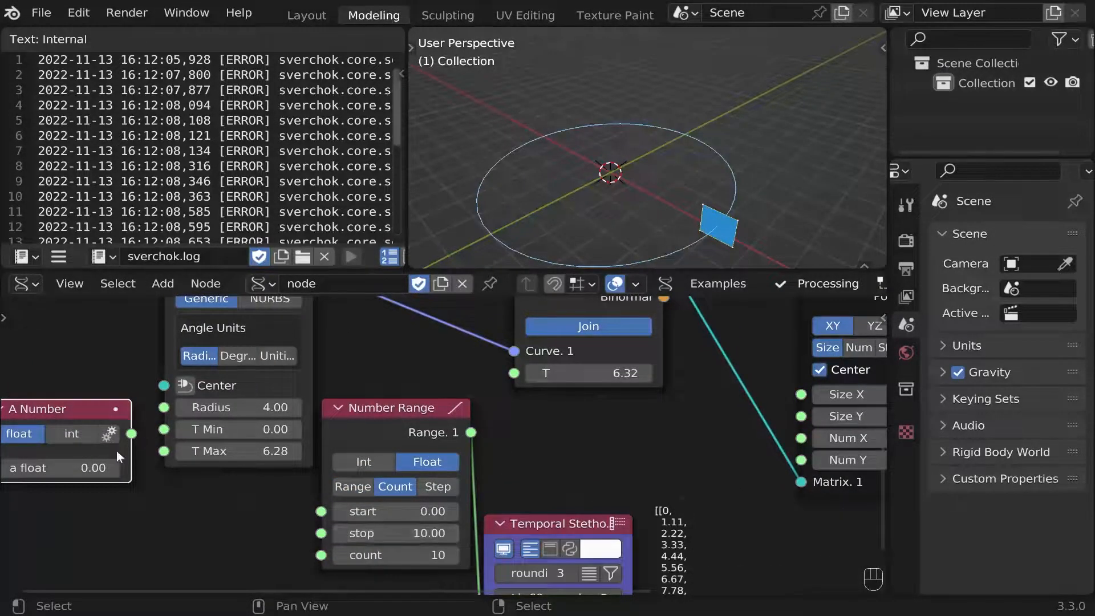
Set the A Number value to 6.24 and feed it to the Circle's T Max and the Number Range's stop
{"action": "left_click_drag", "start_coordinate": [168, 446], "coordinate": [165, 450]}
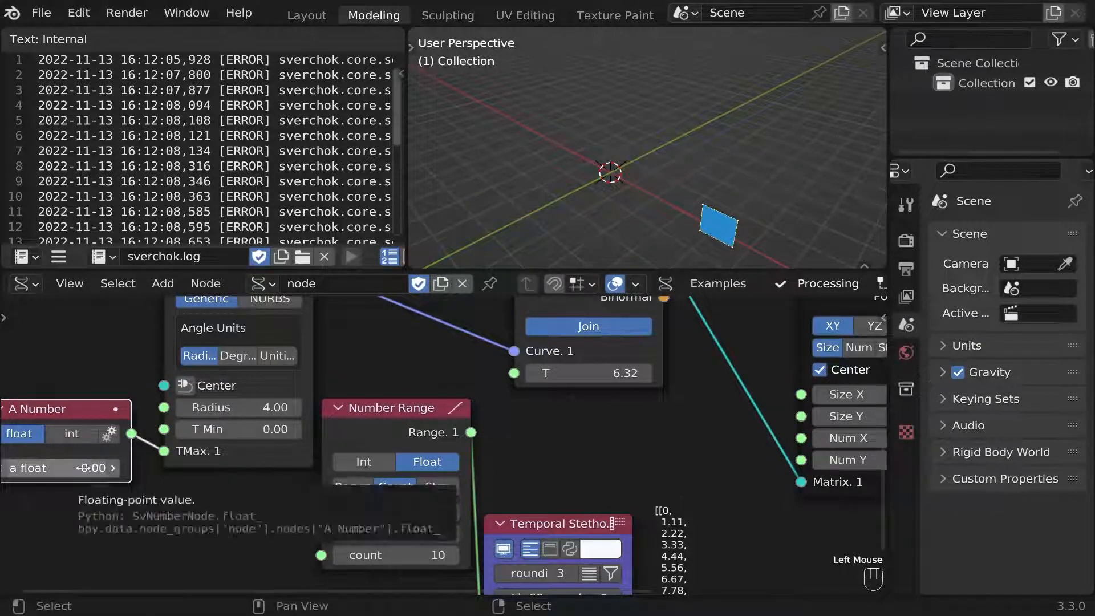
{"action": "mouse_move", "coordinate": [89, 467]}
{"action": "left_mouse_down"}
{"action": "mouse_move", "coordinate": [108, 467]}
{"action": "mouse_move", "coordinate": [77, 469]}
{"action": "left_mouse_up"}
{"action": "left_click", "coordinate": [76, 470]}
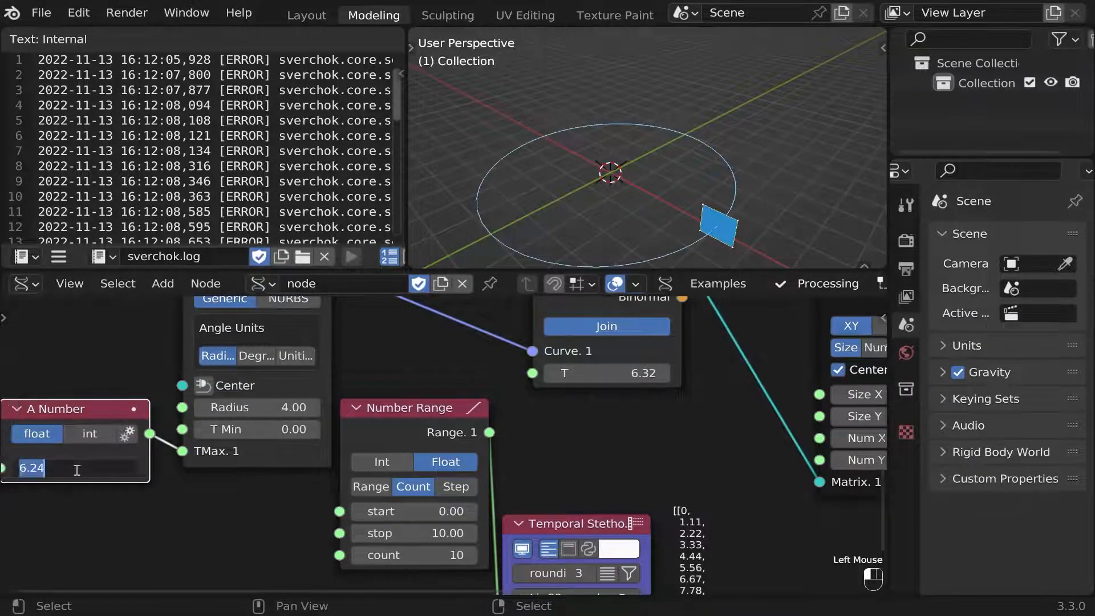
{"action": "left_click_drag", "start_coordinate": [149, 434], "coordinate": [340, 533]}
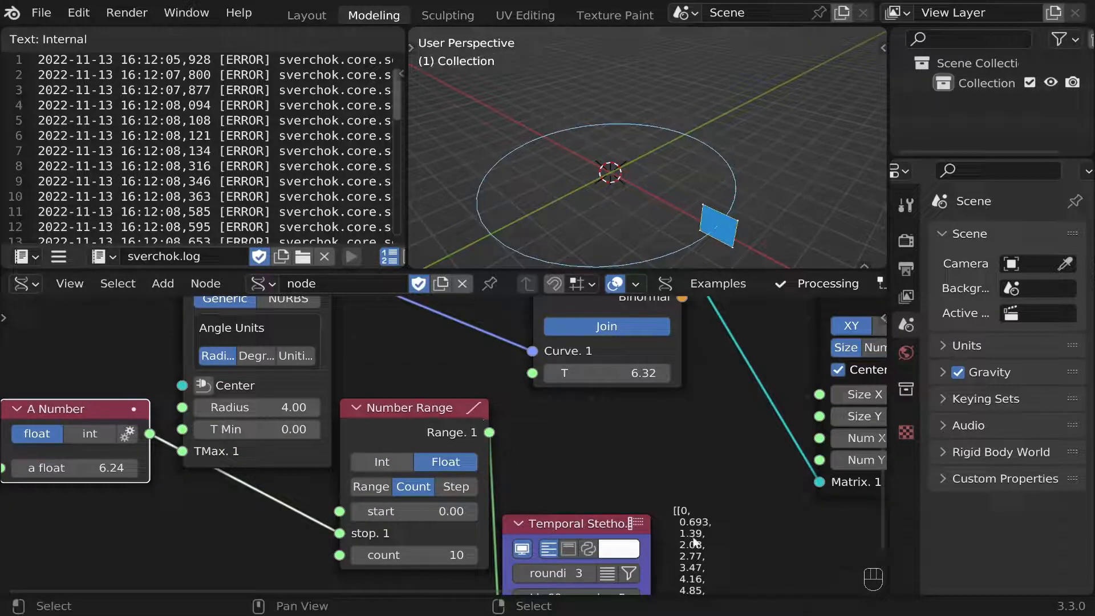
Connect the Number Range output to the Curve Frame's T and set the range count to 39
{"action": "left_click_drag", "start_coordinate": [490, 433], "coordinate": [533, 373]}
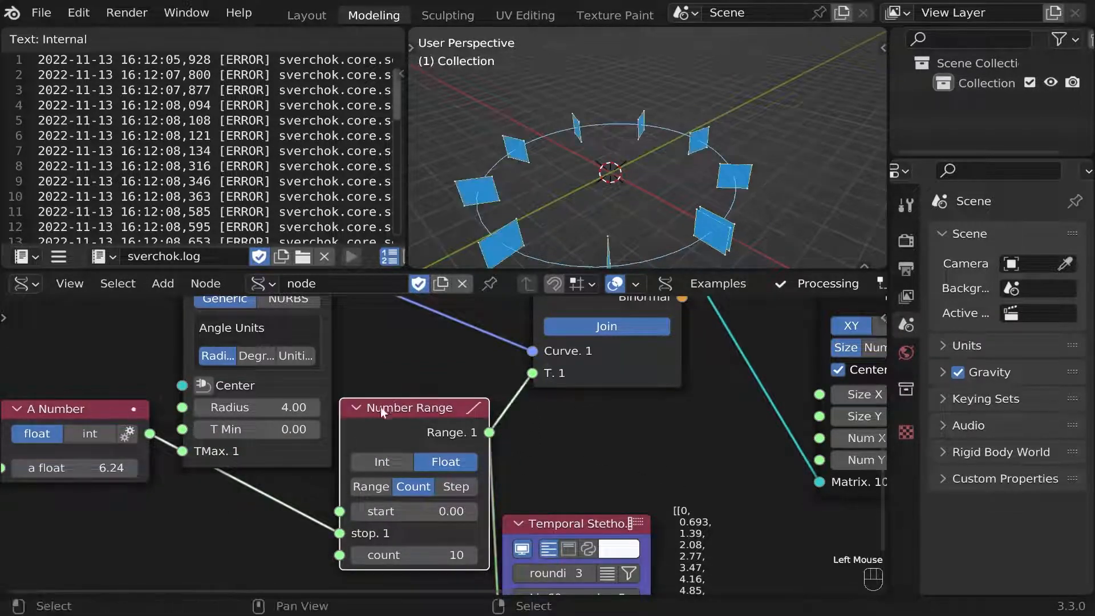
{"action": "mouse_move", "coordinate": [414, 555]}
{"action": "left_mouse_down", "text": "shift"}
{"action": "mouse_move", "coordinate": [456, 555]}
{"action": "mouse_move", "coordinate": [399, 554]}
{"action": "mouse_move", "coordinate": [419, 554]}
{"action": "mouse_move", "coordinate": [408, 555]}
{"action": "left_mouse_up", "text": "shift"}
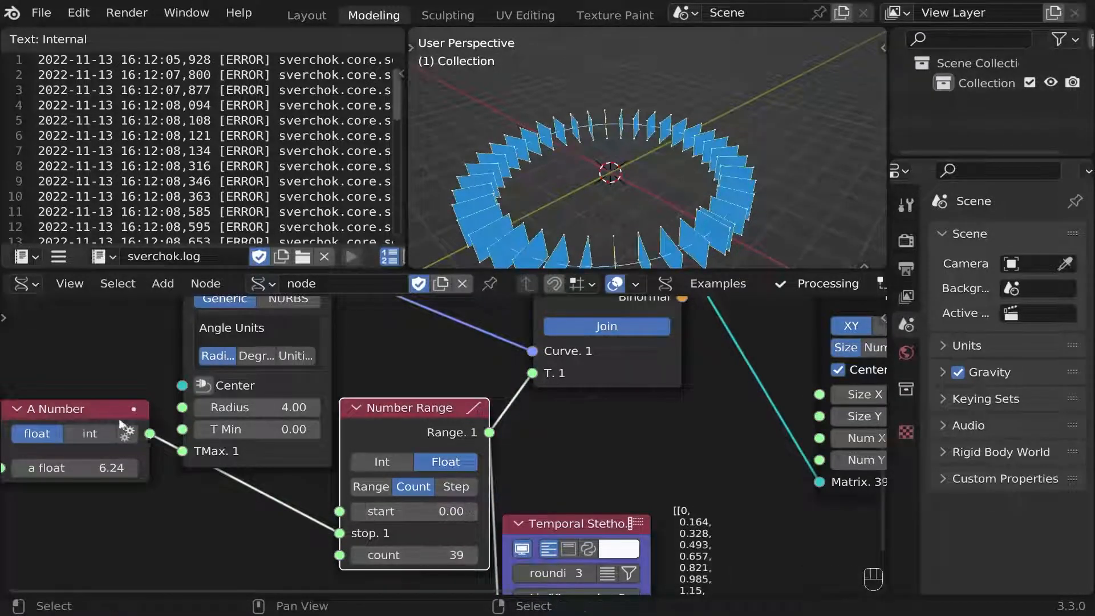
Move the A Number node slightly down and adjust its value to about 5.9 to open the ring of planes
{"action": "left_click_drag", "start_coordinate": [95, 409], "coordinate": [97, 463]}
{"action": "middle_click_drag", "start_coordinate": [411, 368], "coordinate": [101, 420]}
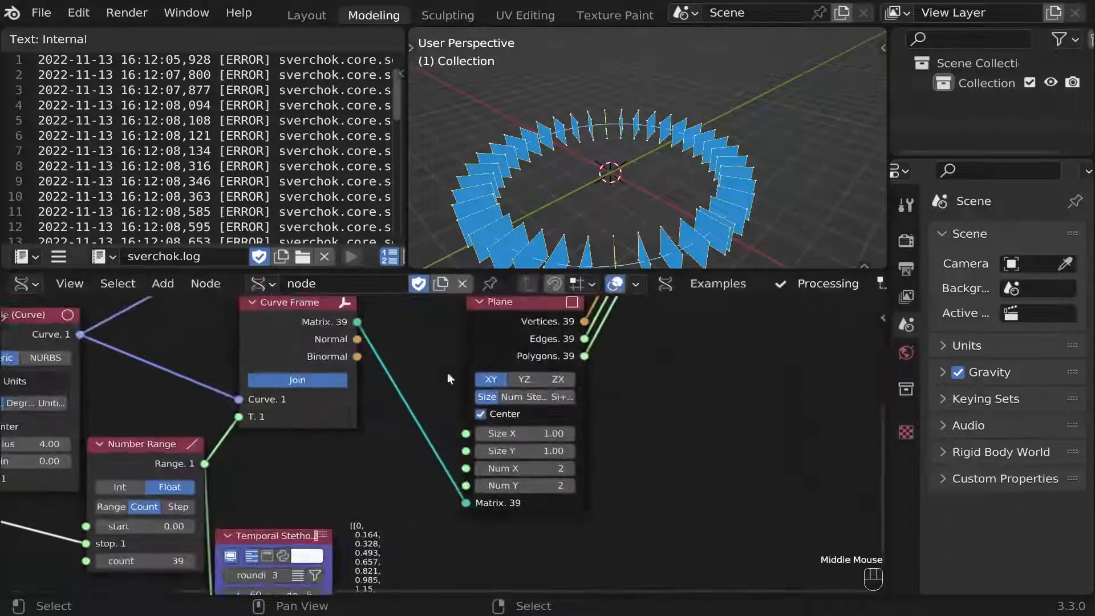
{"action": "mouse_move", "coordinate": [684, 154]}
{"action": "middle_mouse_down"}
{"action": "mouse_move", "coordinate": [693, 188]}
{"action": "mouse_move", "coordinate": [689, 168]}
{"action": "middle_mouse_up"}
{"action": "middle_click_drag", "start_coordinate": [14, 531], "coordinate": [283, 473], "text": "shift"}
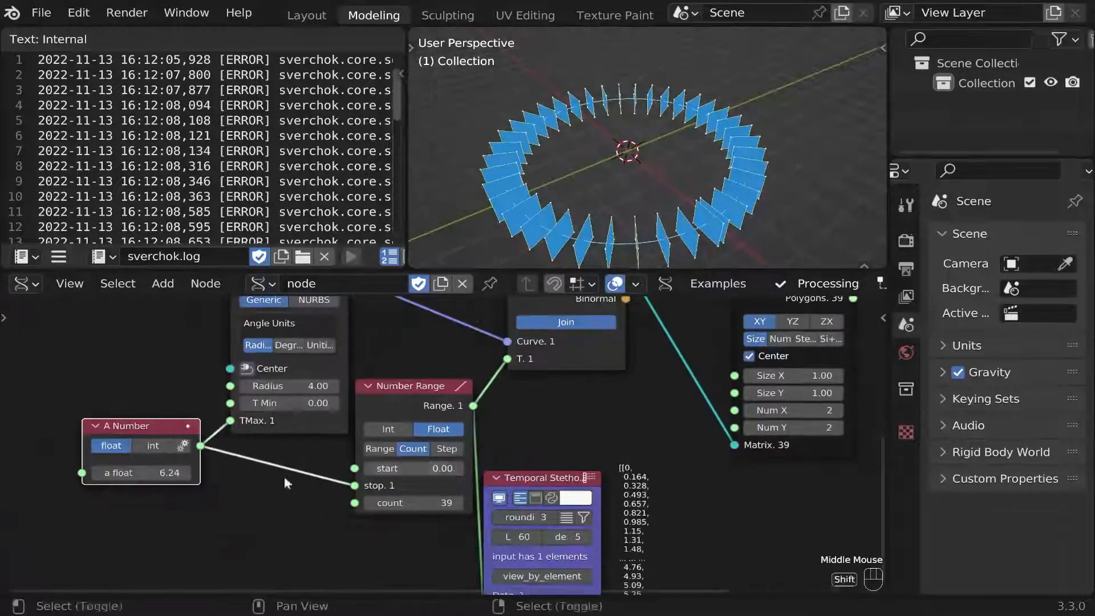
{"action": "left_click_drag", "start_coordinate": [141, 472], "coordinate": [127, 472], "text": "shift"}
{"action": "scroll", "coordinate": [701, 198], "scroll_direction": "up", "scroll_amount": 2}
{"action": "mouse_move", "coordinate": [701, 198]}
{"action": "middle_mouse_down"}
{"action": "mouse_move", "coordinate": [695, 114]}
{"action": "mouse_move", "coordinate": [687, 191]}
{"action": "middle_mouse_up"}
{"action": "scroll", "coordinate": [569, 448], "scroll_direction": "down", "scroll_amount": 2}
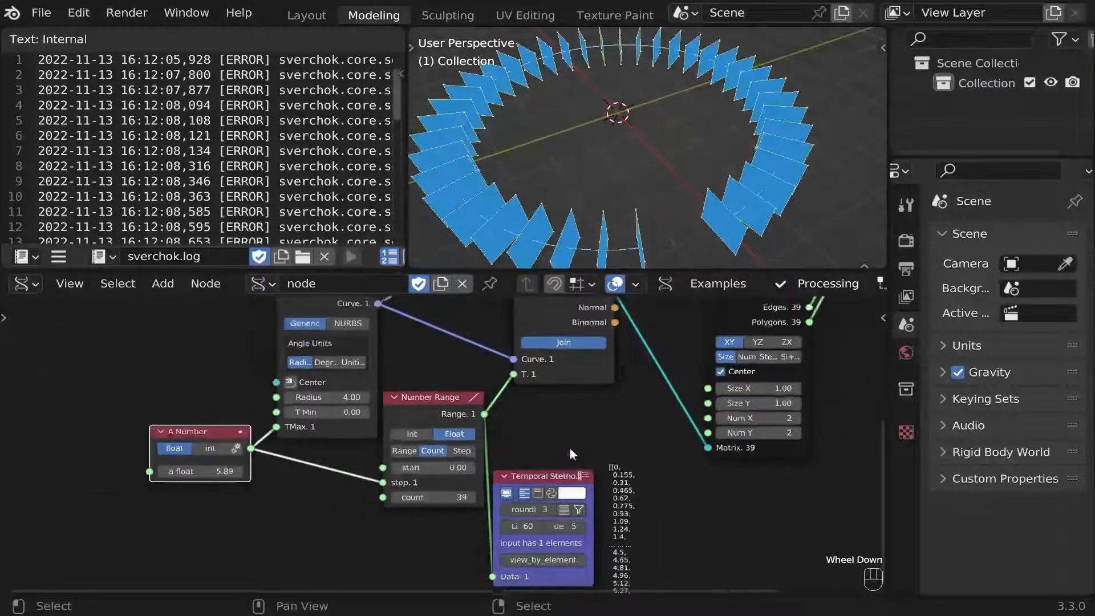
{"action": "middle_click_drag", "start_coordinate": [569, 448], "coordinate": [418, 448]}
{"action": "scroll", "coordinate": [419, 448], "scroll_direction": "up", "scroll_amount": 2}
{"action": "left_click_drag", "start_coordinate": [266, 477], "coordinate": [268, 477], "text": "shift"}
{"action": "scroll", "coordinate": [702, 401], "scroll_direction": "down", "scroll_amount": 2}
Move the mesh viewer and Plane nodes farther from the Curve Frame node to make room between them
{"action": "middle_click_drag", "start_coordinate": [701, 401], "coordinate": [283, 513]}
{"action": "left_click_drag", "start_coordinate": [489, 373], "coordinate": [593, 337]}
{"action": "middle_click_drag", "start_coordinate": [592, 337], "coordinate": [697, 363]}
{"action": "left_click_drag", "start_coordinate": [404, 400], "coordinate": [586, 394]}
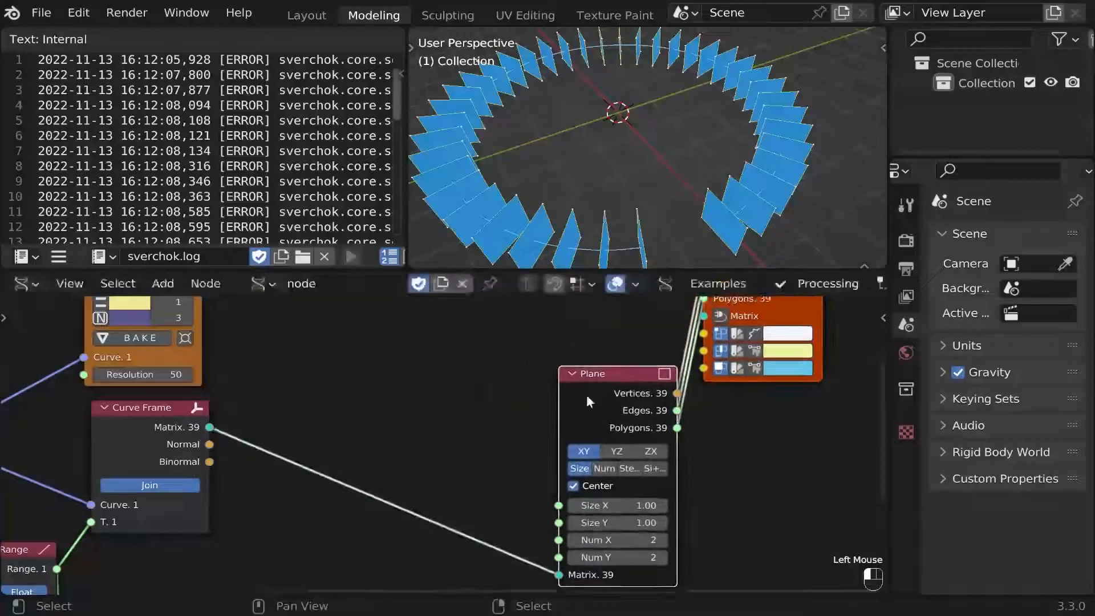
{"action": "middle_click_drag", "start_coordinate": [694, 179], "coordinate": [718, 206]}
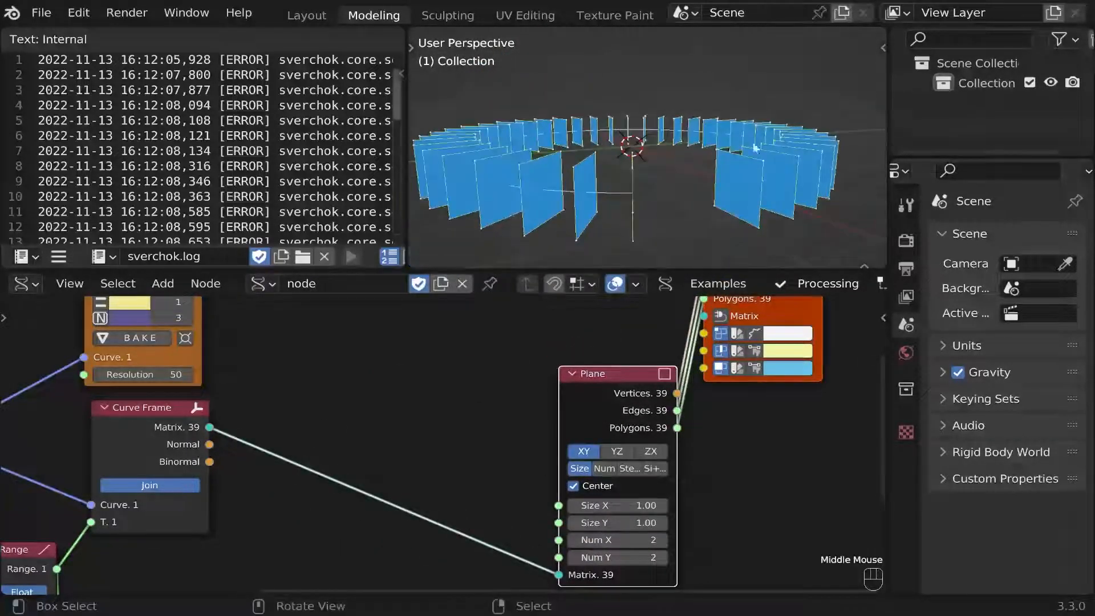
Insert a Matrix Out node on the link between the Curve Frame and the Plane
{"action": "middle_click_drag", "start_coordinate": [446, 441], "coordinate": [673, 376]}
{"action": "scroll", "coordinate": [515, 371], "scroll_direction": "up", "scroll_amount": 2}
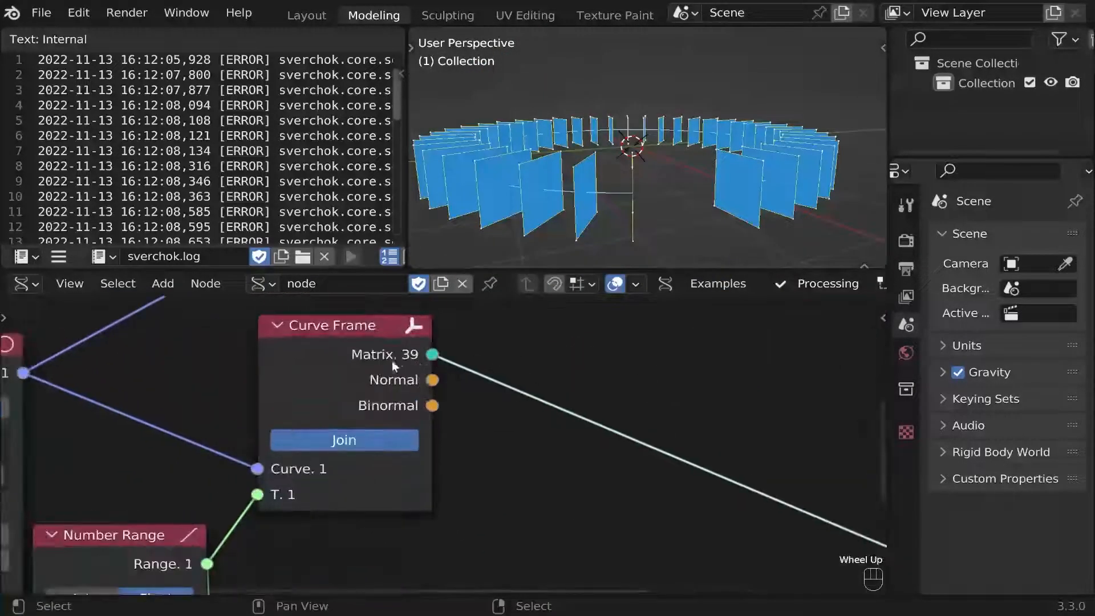
{"action": "middle_click_drag", "start_coordinate": [517, 371], "coordinate": [500, 365]}
{"action": "key", "text": "shift+2"}
{"action": "key", "text": "Escape"}
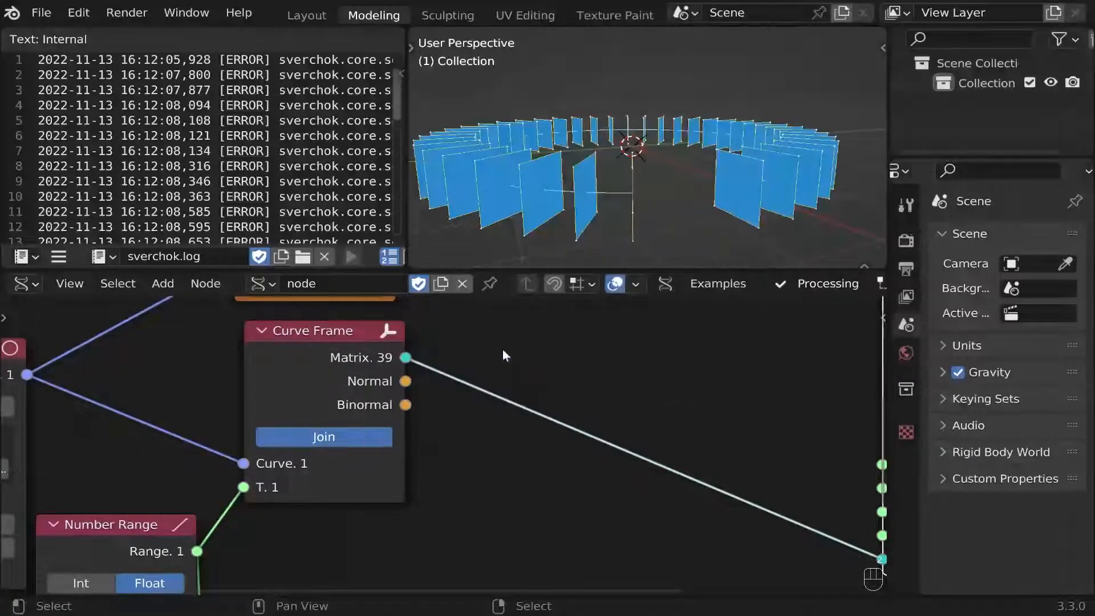
{"action": "key", "text": "shift+1"}
{"action": "mouse_move", "coordinate": [450, 390]}
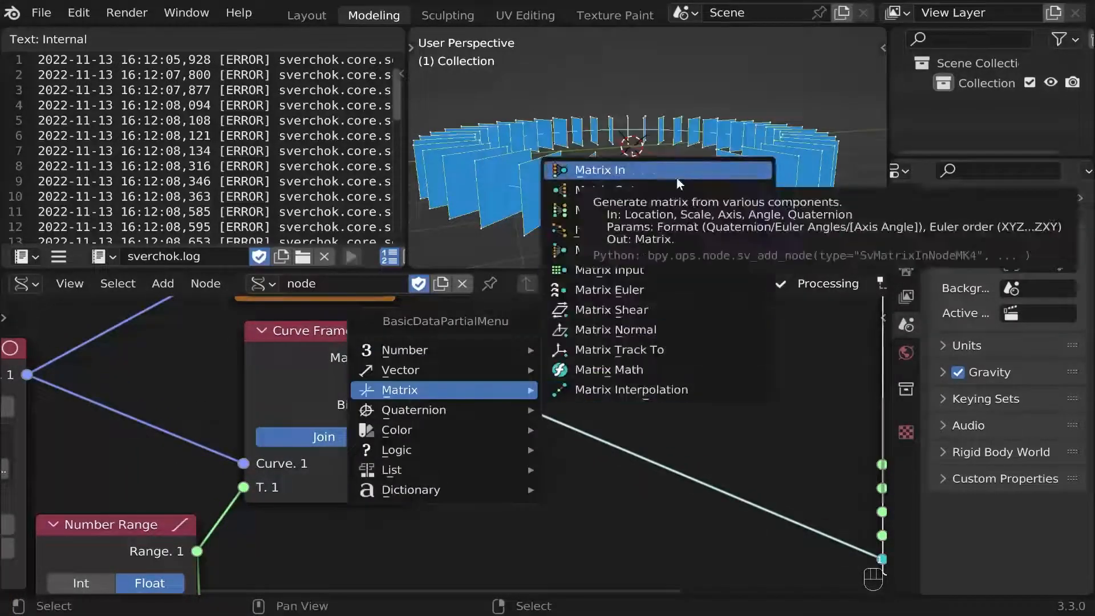
{"action": "left_click", "coordinate": [676, 193]}
{"action": "left_click", "coordinate": [516, 334]}
{"action": "middle_click_drag", "start_coordinate": [769, 507], "coordinate": [611, 507]}
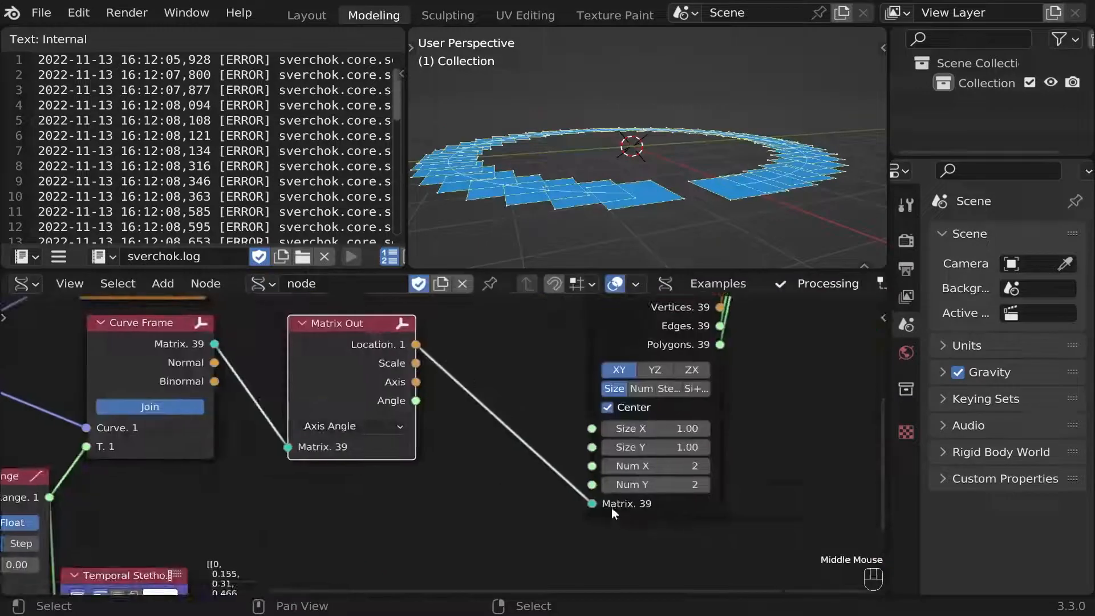
Add a Matrix In node feeding the Plane's Matrix input and space the Matrix Out node away from it
{"action": "left_click", "coordinate": [609, 503]}
{"action": "left_click_drag", "start_coordinate": [479, 309], "coordinate": [516, 344]}
{"action": "left_click_drag", "start_coordinate": [333, 339], "coordinate": [291, 338]}
{"action": "scroll", "coordinate": [411, 383], "scroll_direction": "up", "scroll_amount": 3}
{"action": "middle_click_drag", "start_coordinate": [410, 383], "coordinate": [390, 435]}
{"action": "scroll", "coordinate": [390, 435], "scroll_direction": "up", "scroll_amount": 1}
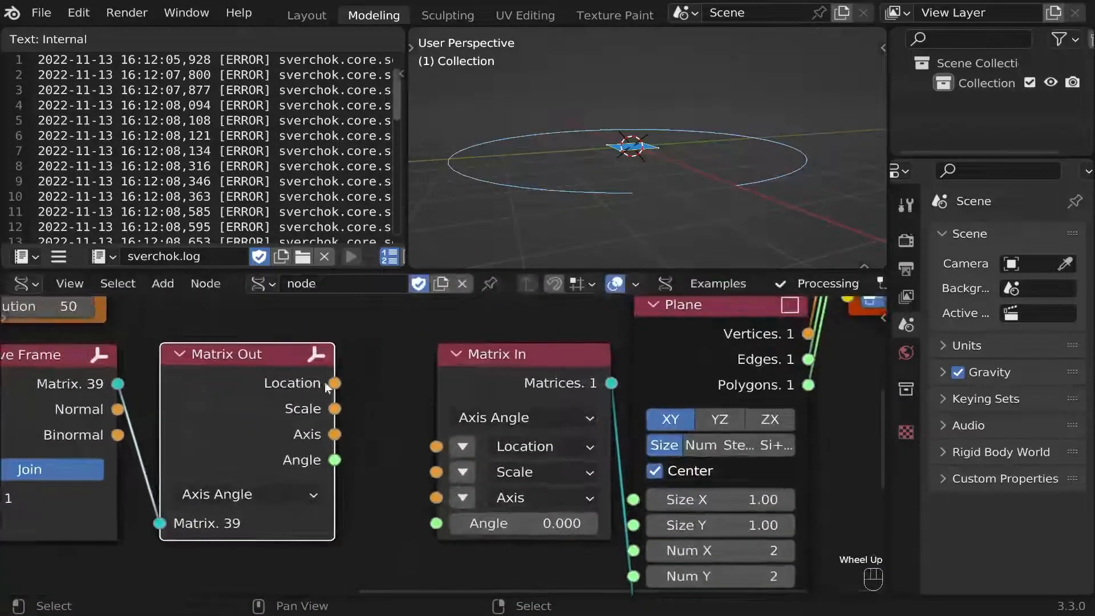
Connect the Matrix Out node's Location output to the Matrix In node's Location input
{"action": "left_click_drag", "start_coordinate": [335, 382], "coordinate": [436, 446]}
{"action": "middle_click_drag", "start_coordinate": [741, 205], "coordinate": [764, 171]}
{"action": "scroll", "coordinate": [764, 171], "scroll_direction": "down", "scroll_amount": 1}
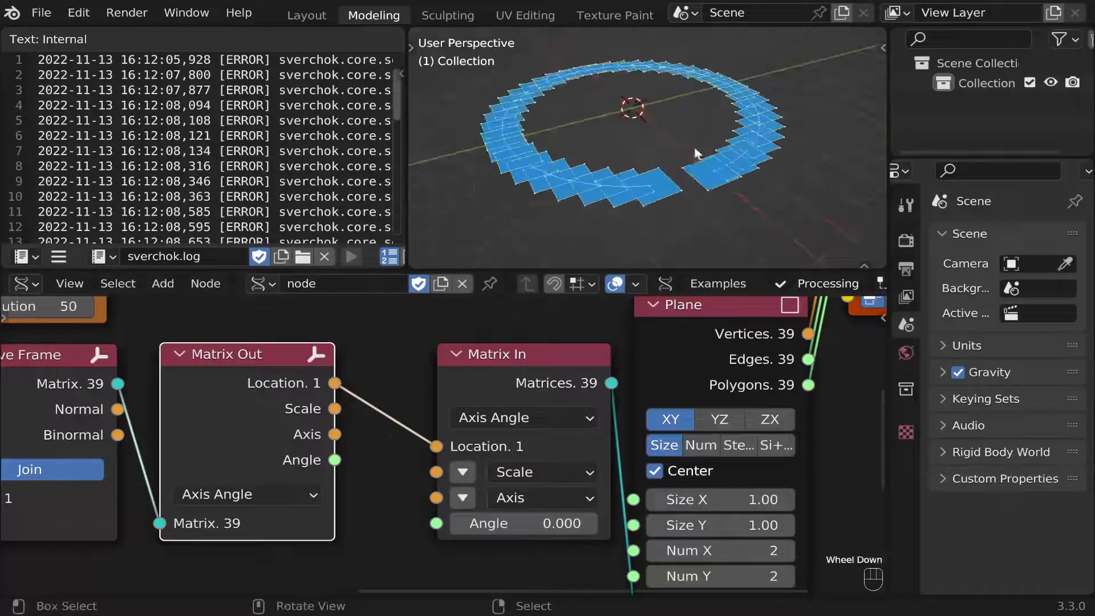
{"action": "scroll", "coordinate": [741, 183], "scroll_direction": "up", "scroll_amount": 1}
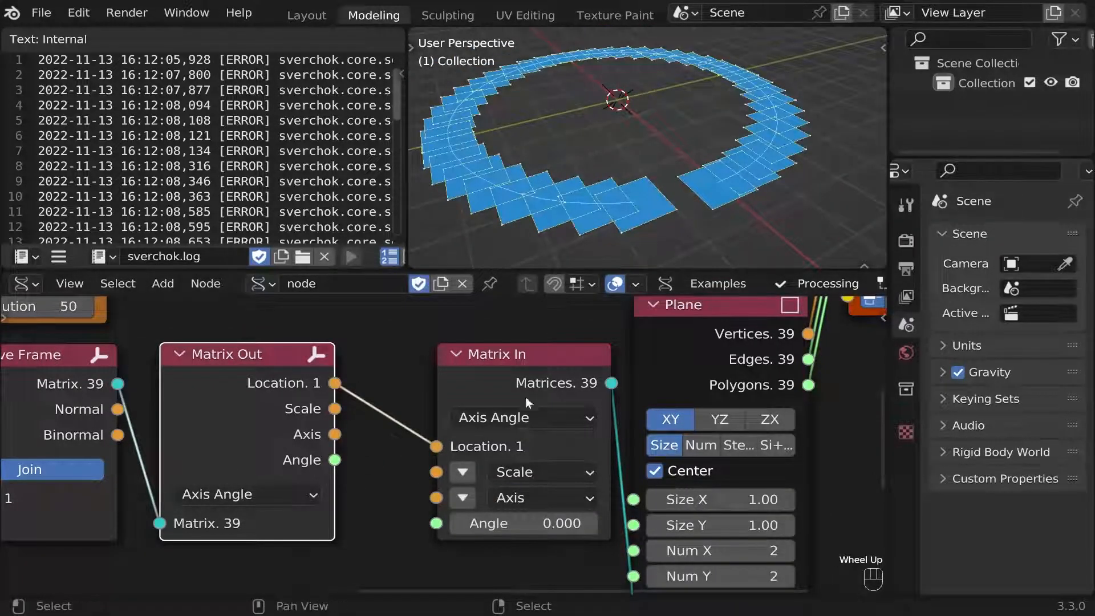
Switch the Matrix In node to Euler Angles and set its Angle Y to 76.890
{"action": "left_click", "coordinate": [525, 417]}
{"action": "left_click", "coordinate": [502, 468]}
{"action": "middle_click_drag", "start_coordinate": [599, 551], "coordinate": [598, 534]}
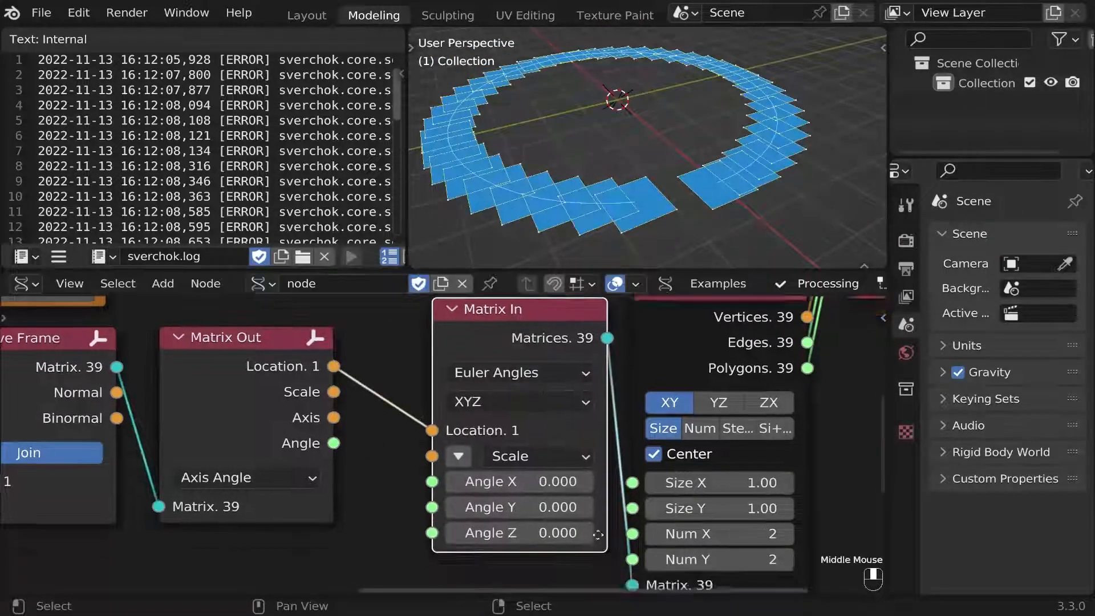
{"action": "scroll", "coordinate": [597, 535], "scroll_direction": "up", "scroll_amount": 1}
{"action": "left_click_drag", "start_coordinate": [464, 466], "coordinate": [561, 467]}
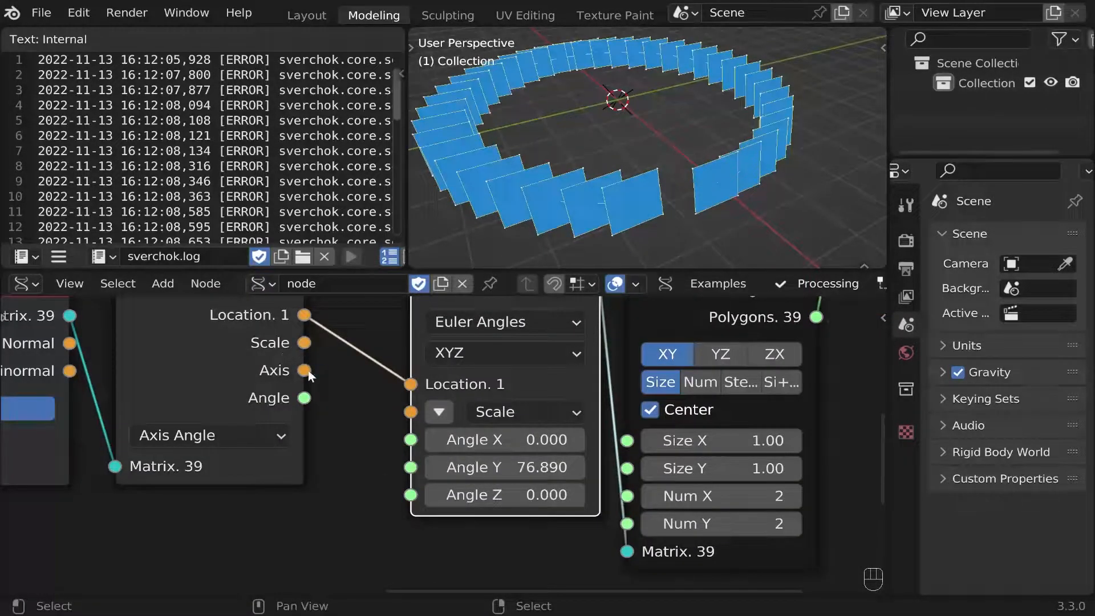
Switch the Matrix Out node to Euler Angles and connect its Angle X and Angle Z outputs to Matrix In
{"action": "left_click", "coordinate": [209, 440]}
{"action": "left_click", "coordinate": [205, 490]}
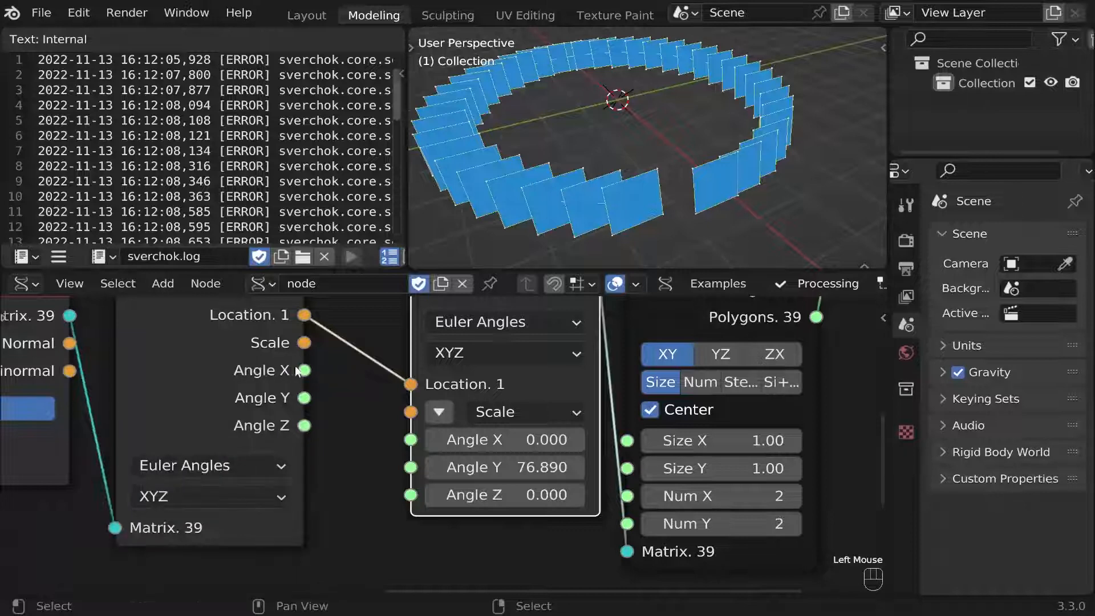
{"action": "left_click_drag", "start_coordinate": [304, 370], "coordinate": [411, 439]}
{"action": "left_click_drag", "start_coordinate": [419, 495], "coordinate": [410, 494]}
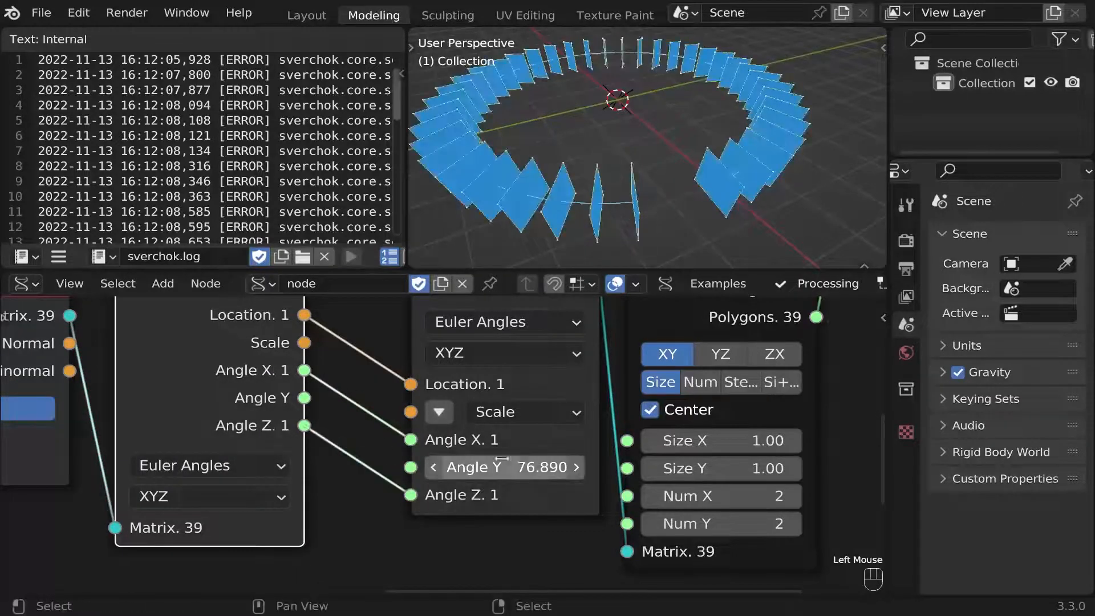
Set the Matrix In node's Angle Y to 32.370 and increase its X, Y and Z scale together to enlarge the planes
{"action": "left_click_drag", "start_coordinate": [504, 467], "coordinate": [567, 460]}
{"action": "left_click", "coordinate": [437, 410]}
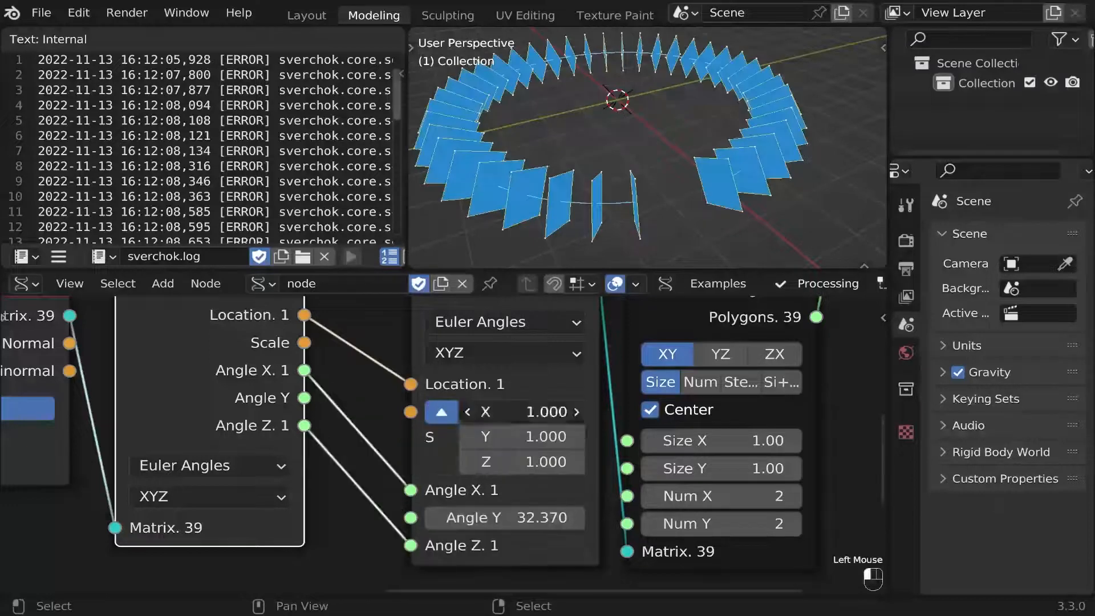
{"action": "mouse_move", "coordinate": [466, 411]}
{"action": "left_mouse_down"}
{"action": "mouse_move", "coordinate": [496, 412]}
{"action": "mouse_move", "coordinate": [447, 411]}
{"action": "mouse_move", "coordinate": [466, 413]}
{"action": "left_mouse_up"}
{"action": "left_click", "coordinate": [449, 411]}
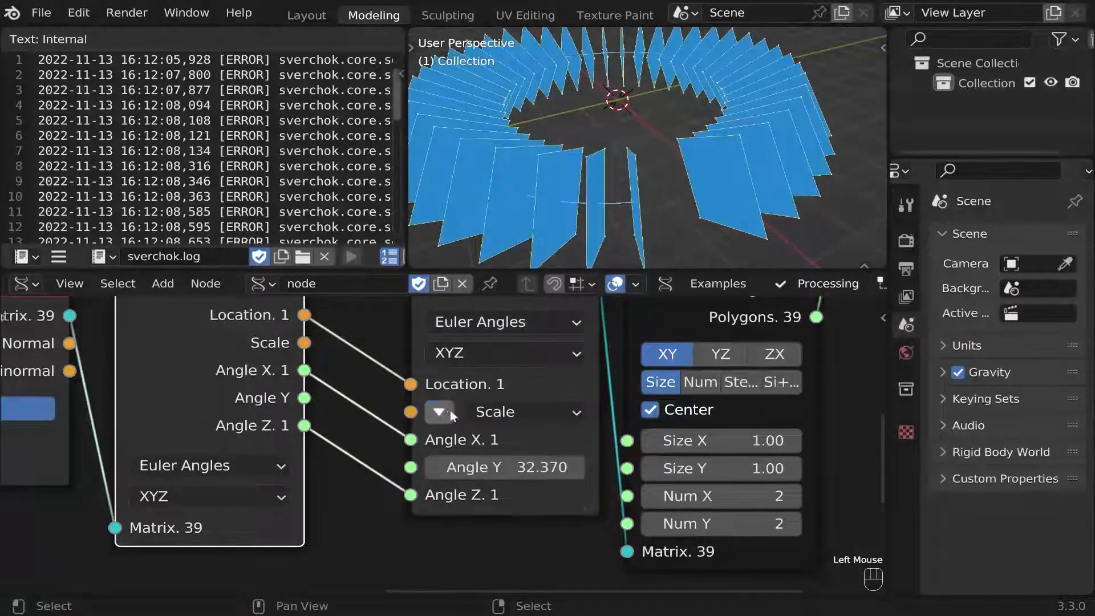
Delete the Temporal Stethoscope node attached to the Number Range output and shift the Number Range node slightly
{"action": "scroll", "coordinate": [449, 409], "scroll_direction": "down", "scroll_amount": 7}
{"action": "middle_click_drag", "start_coordinate": [260, 444], "coordinate": [354, 415]}
{"action": "middle_click_drag", "start_coordinate": [662, 139], "coordinate": [679, 51]}
{"action": "scroll", "coordinate": [694, 137], "scroll_direction": "up", "scroll_amount": 2}
{"action": "scroll", "coordinate": [274, 541], "scroll_direction": "down", "scroll_amount": 3}
{"action": "middle_click_drag", "start_coordinate": [274, 540], "coordinate": [342, 479]}
{"action": "scroll", "coordinate": [343, 478], "scroll_direction": "up", "scroll_amount": 3}
{"action": "left_click", "coordinate": [342, 477]}
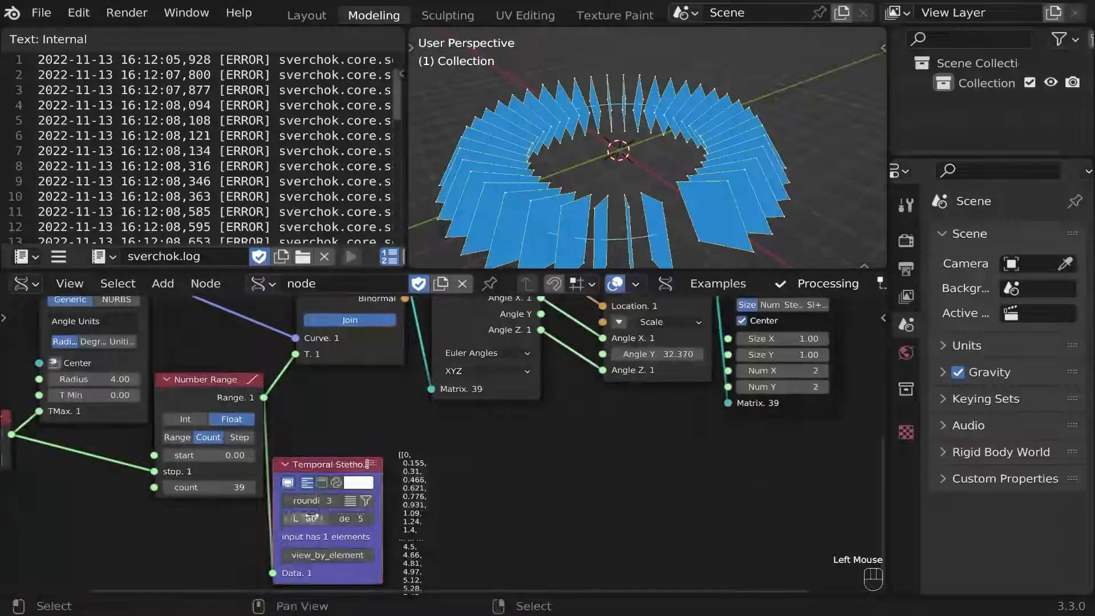
{"action": "key", "text": "x"}
{"action": "scroll", "coordinate": [319, 479], "scroll_direction": "up", "scroll_amount": 2}
{"action": "scroll", "coordinate": [315, 481], "scroll_direction": "down", "scroll_amount": 1}
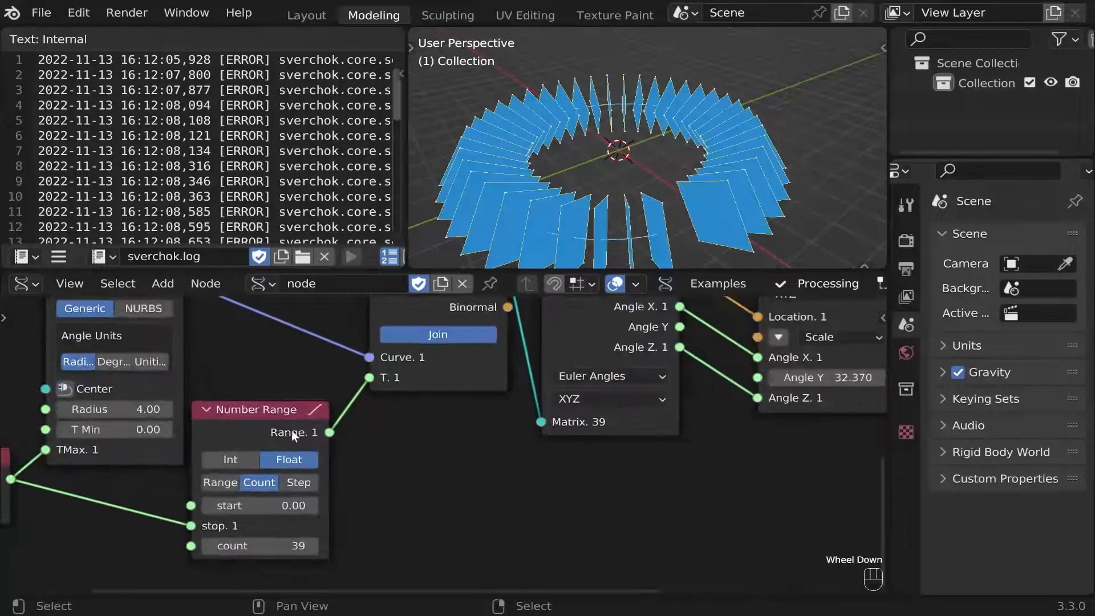
{"action": "left_click_drag", "start_coordinate": [268, 423], "coordinate": [276, 404]}
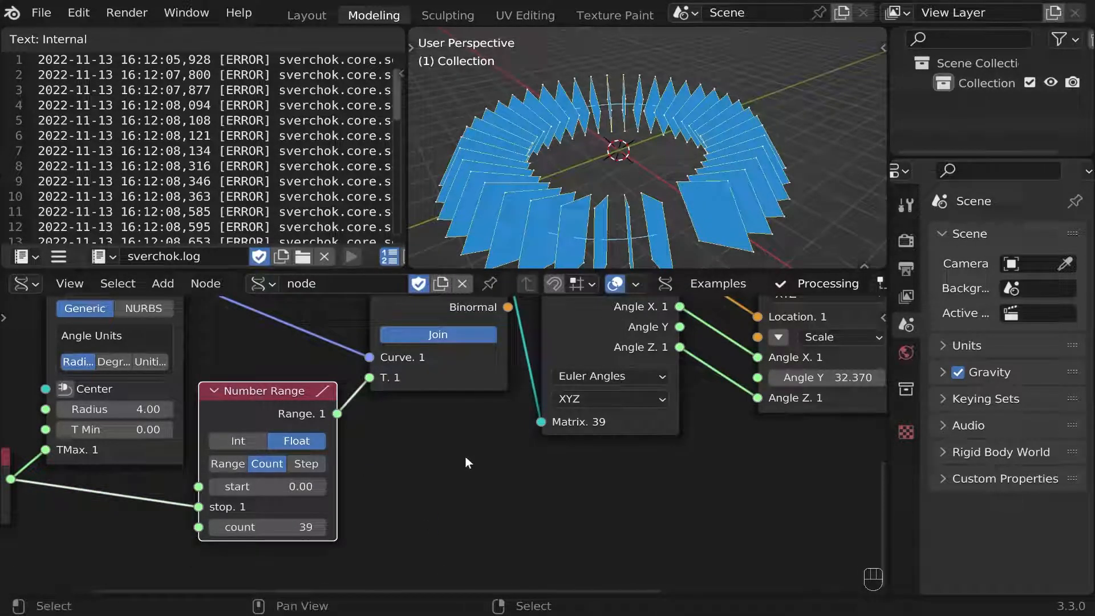
Duplicate the Number Range node and connect the copy's Range output to the Matrix In node's Scale input
{"action": "middle_click_drag", "start_coordinate": [621, 200], "coordinate": [621, 173]}
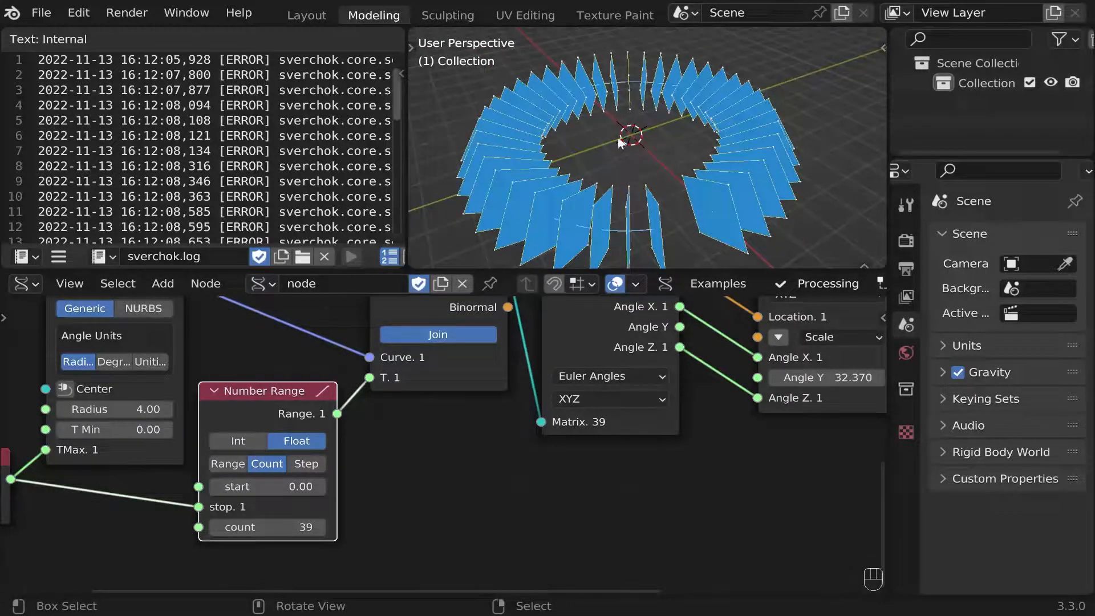
{"action": "scroll", "coordinate": [263, 414], "scroll_direction": "down", "scroll_amount": 1}
{"action": "middle_click_drag", "start_coordinate": [271, 415], "coordinate": [311, 389]}
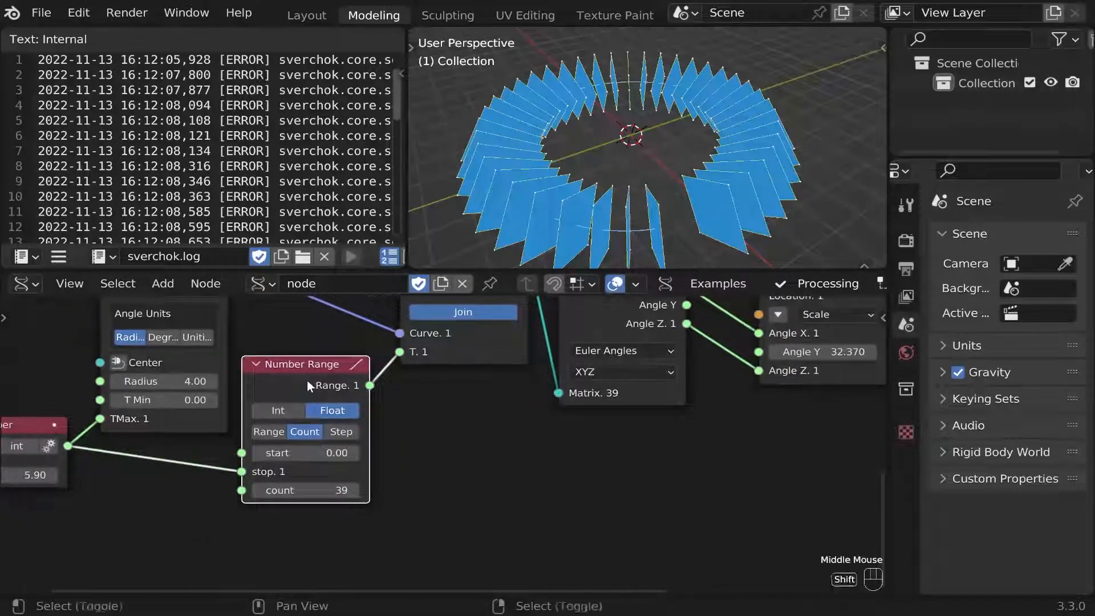
{"action": "key", "text": "shift+d"}
{"action": "left_click", "coordinate": [460, 424]}
{"action": "scroll", "coordinate": [486, 435], "scroll_direction": "up", "scroll_amount": 2}
{"action": "scroll", "coordinate": [487, 434], "scroll_direction": "down", "scroll_amount": 1}
{"action": "middle_click_drag", "start_coordinate": [533, 432], "coordinate": [470, 443]}
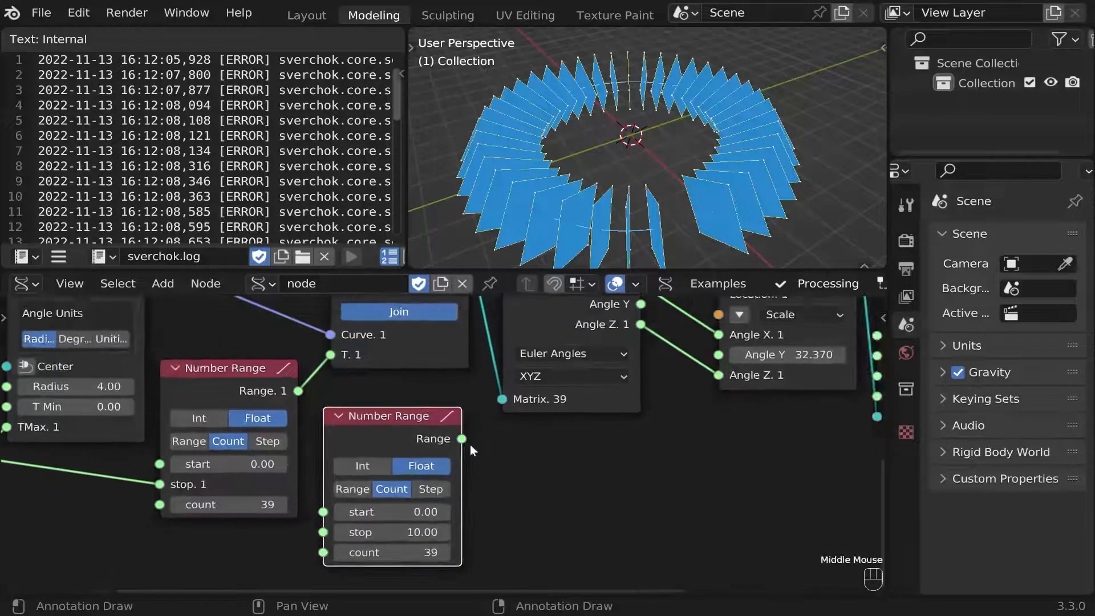
{"action": "left_click_drag", "start_coordinate": [465, 436], "coordinate": [718, 468]}
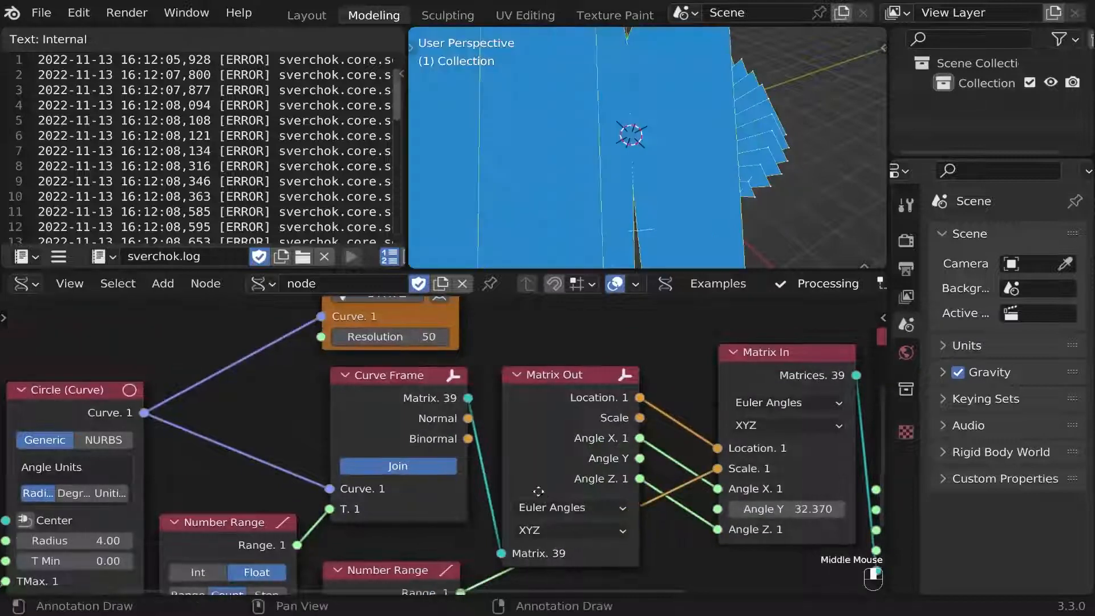
{"action": "middle_click_drag", "start_coordinate": [467, 579], "coordinate": [470, 451]}
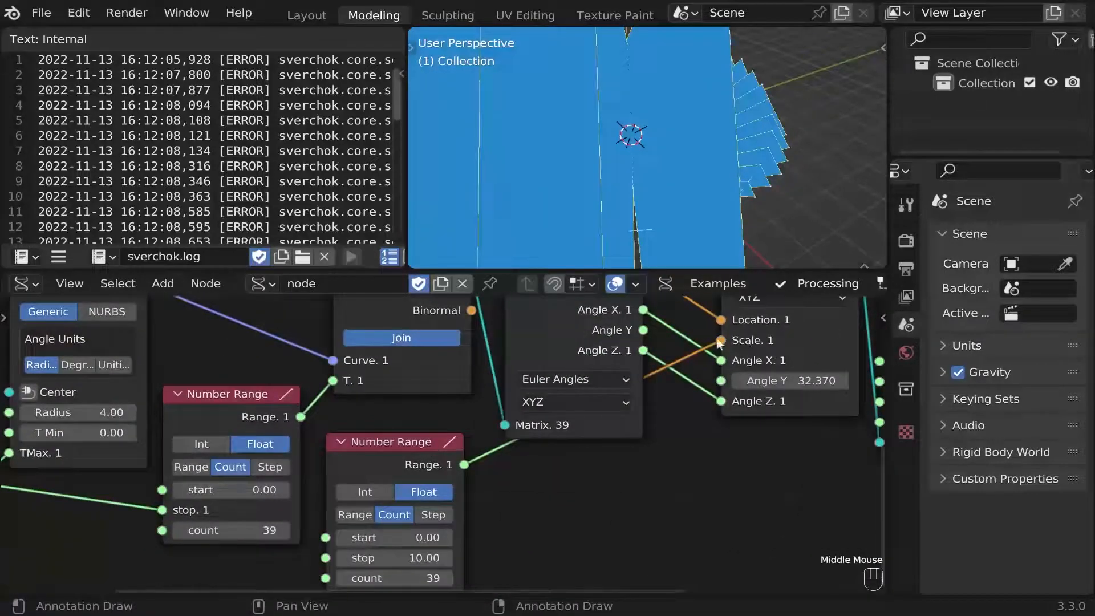
Set the duplicated Number Range's start to 1.00 and stop to 3.00 so the planes grow along the circle
{"action": "middle_click_drag", "start_coordinate": [409, 478], "coordinate": [434, 456]}
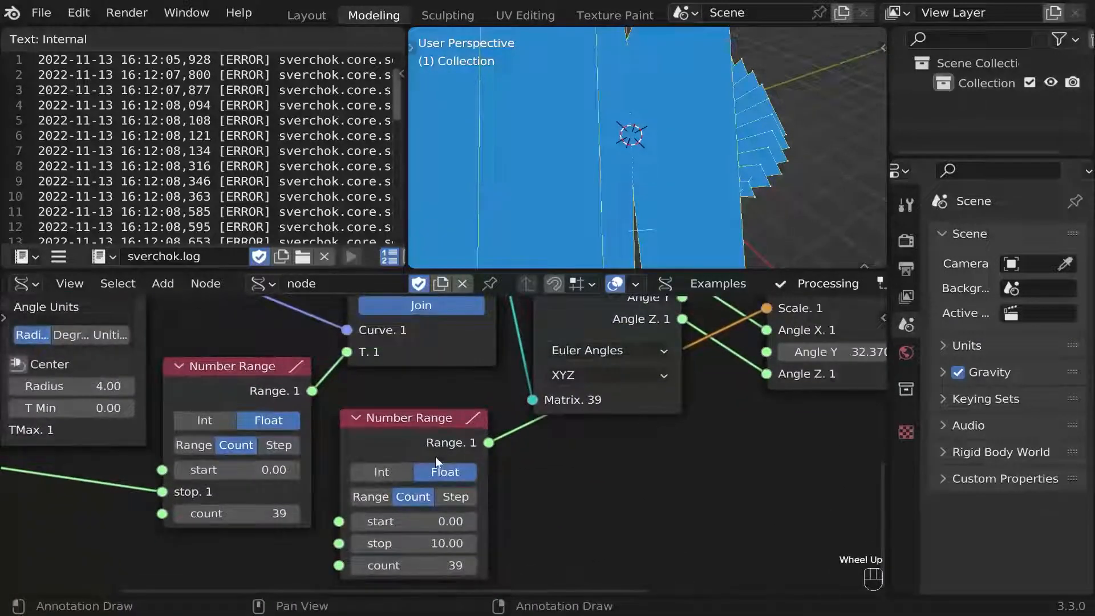
{"action": "scroll", "coordinate": [418, 450], "scroll_direction": "down", "scroll_amount": 1}
{"action": "scroll", "coordinate": [417, 451], "scroll_direction": "up", "scroll_amount": 1}
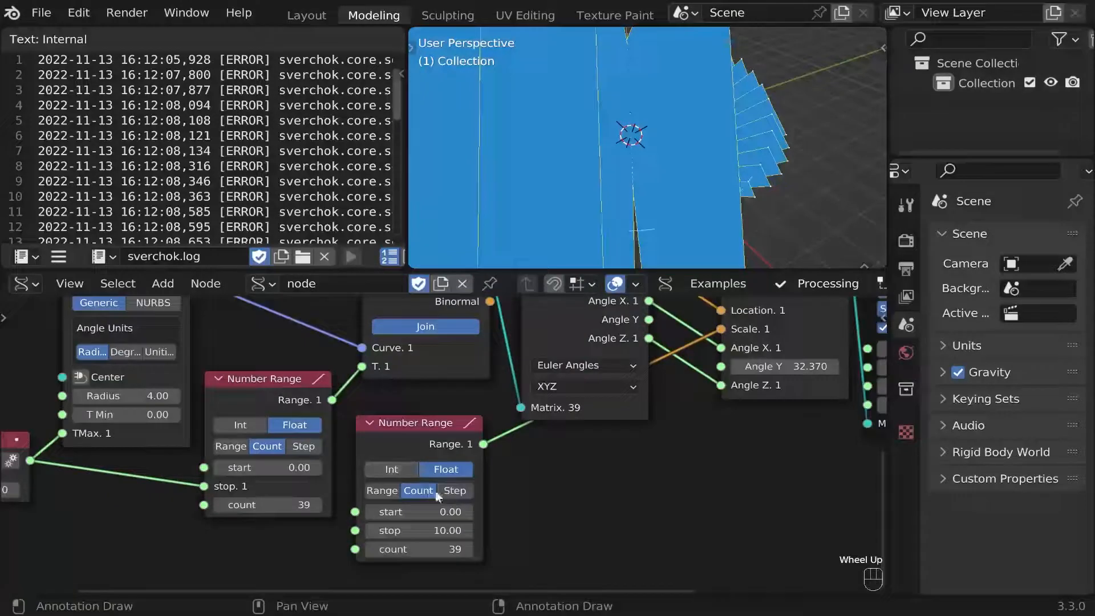
{"action": "left_click_drag", "start_coordinate": [436, 523], "coordinate": [417, 528], "text": "shift"}
{"action": "key", "text": "Return"}
{"action": "middle_click_drag", "start_coordinate": [565, 188], "coordinate": [669, 183]}
{"action": "scroll", "coordinate": [523, 494], "scroll_direction": "up", "scroll_amount": 1}
{"action": "left_click", "coordinate": [445, 536]}
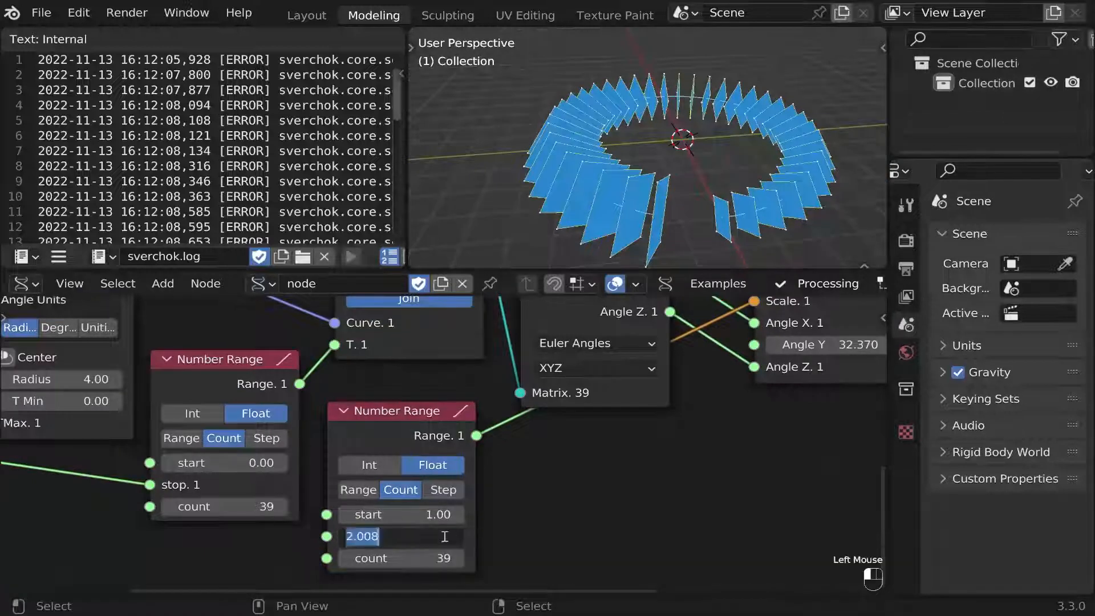
{"action": "type", "text": "3"}
{"action": "key", "text": "Return"}
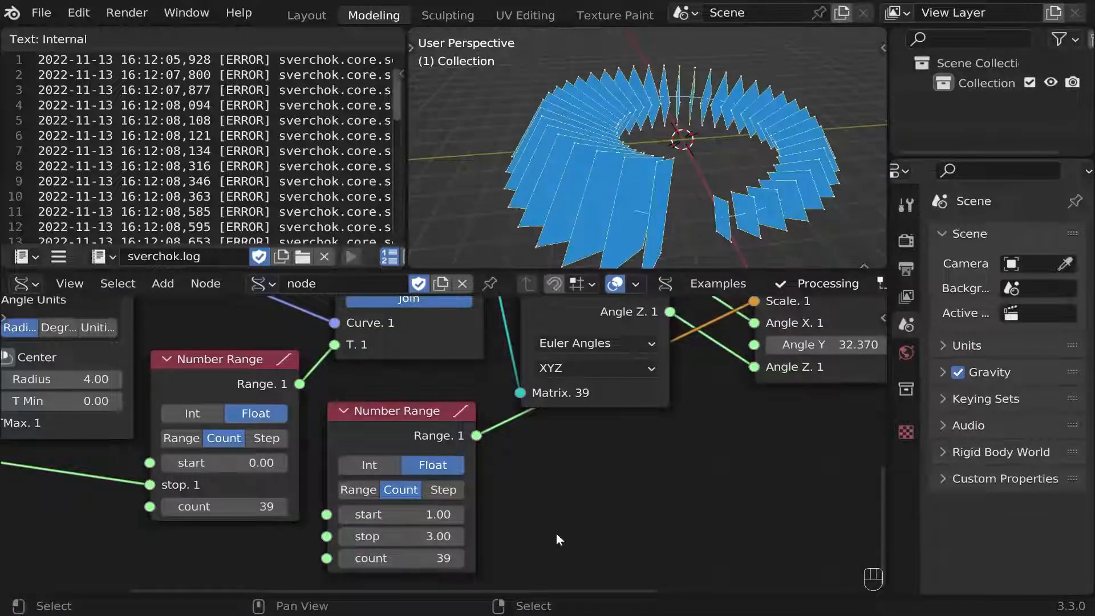
Reverse the scaling direction by setting the second Number Range's start to 3.00 and stop to 1.00
{"action": "scroll", "coordinate": [562, 153], "scroll_direction": "up", "scroll_amount": 1}
{"action": "middle_click_drag", "start_coordinate": [562, 153], "coordinate": [674, 194]}
{"action": "scroll", "coordinate": [672, 141], "scroll_direction": "up", "scroll_amount": 1}
{"action": "scroll", "coordinate": [672, 141], "scroll_direction": "down", "scroll_amount": 2}
{"action": "scroll", "coordinate": [638, 186], "scroll_direction": "up", "scroll_amount": 2}
{"action": "scroll", "coordinate": [639, 186], "scroll_direction": "down", "scroll_amount": 1}
{"action": "scroll", "coordinate": [674, 194], "scroll_direction": "up", "scroll_amount": 1}
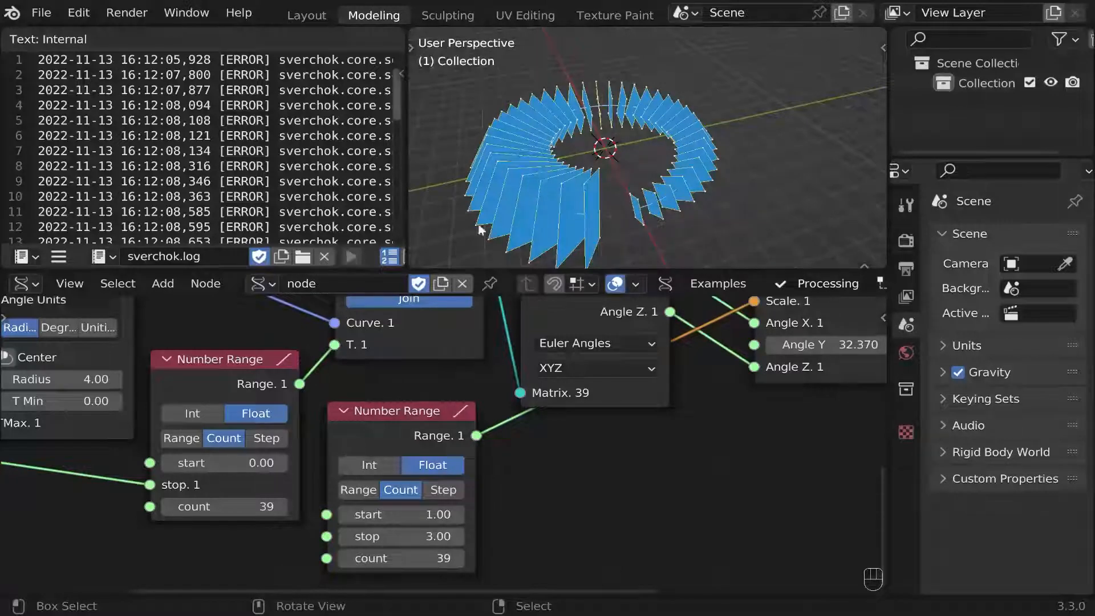
{"action": "left_click", "coordinate": [419, 508]}
{"action": "type", "text": "3"}
{"action": "key", "text": "Return"}
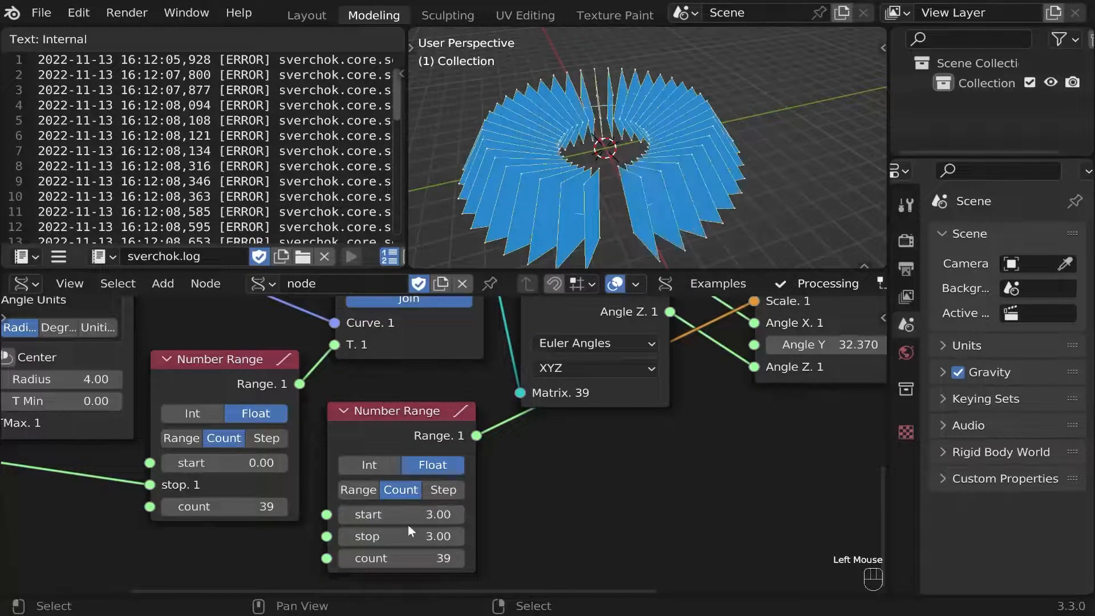
{"action": "key", "text": "Return"}
Examine the size progression of the planes around the ring from different angles and distances
{"action": "scroll", "coordinate": [605, 182], "scroll_direction": "up", "scroll_amount": 2}
{"action": "scroll", "coordinate": [629, 176], "scroll_direction": "down", "scroll_amount": 2}
{"action": "middle_click_drag", "start_coordinate": [655, 160], "coordinate": [768, 98]}
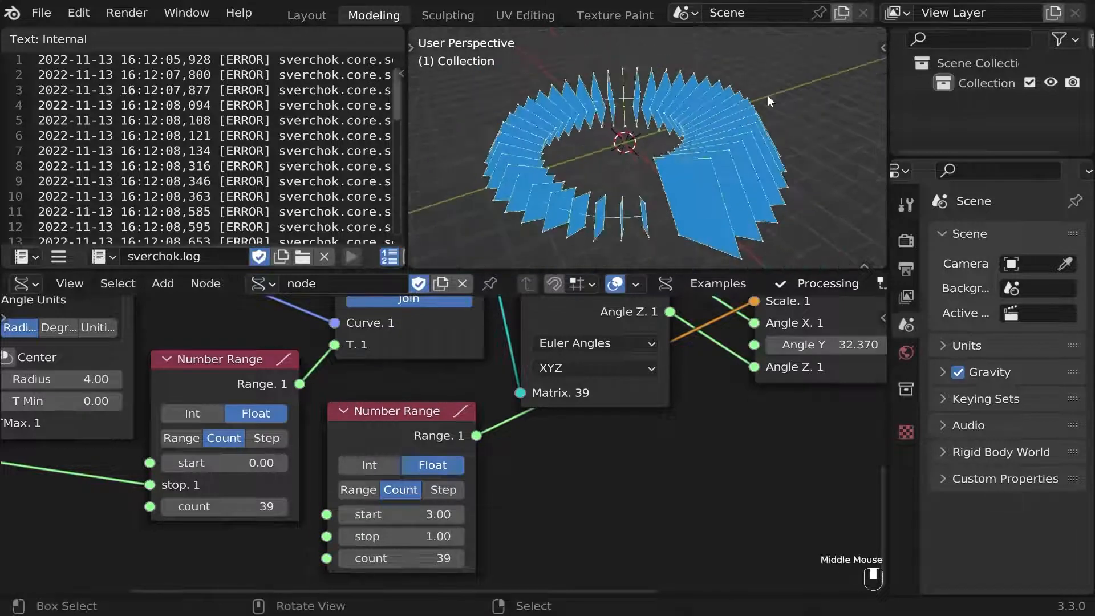
{"action": "scroll", "coordinate": [769, 106], "scroll_direction": "down", "scroll_amount": 1}
{"action": "scroll", "coordinate": [768, 124], "scroll_direction": "up", "scroll_amount": 1}
{"action": "middle_click_drag", "start_coordinate": [676, 254], "coordinate": [775, 136]}
{"action": "scroll", "coordinate": [775, 136], "scroll_direction": "up", "scroll_amount": 2}
{"action": "scroll", "coordinate": [494, 466], "scroll_direction": "down", "scroll_amount": 3}
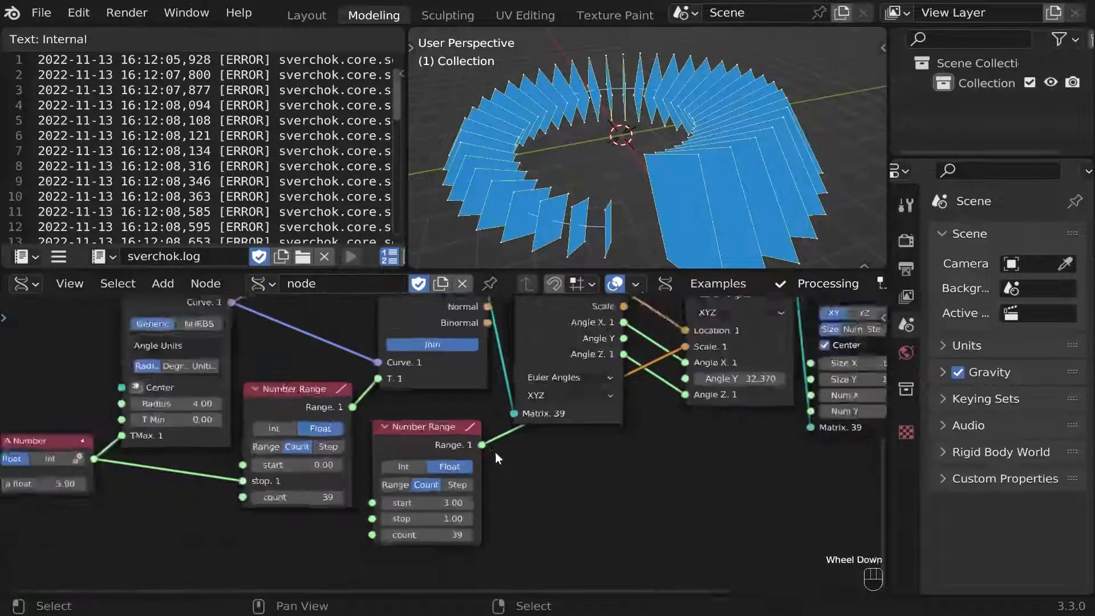
Duplicate the A Number node below the original and switch the copy to an integer of 40
{"action": "middle_click_drag", "start_coordinate": [495, 453], "coordinate": [509, 379]}
{"action": "left_click_drag", "start_coordinate": [508, 378], "coordinate": [499, 415]}
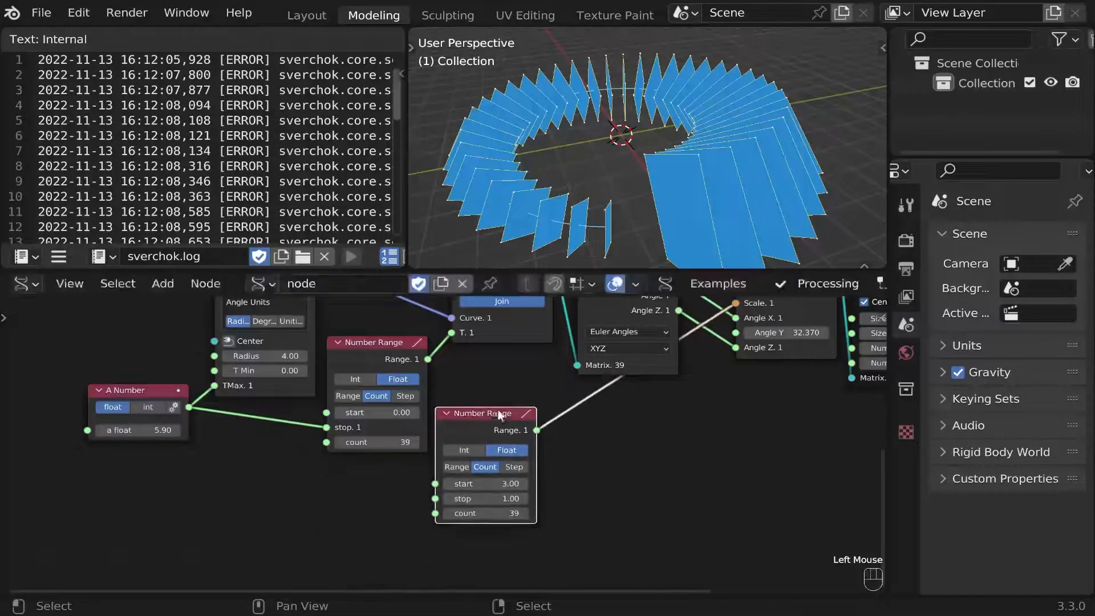
{"action": "key", "text": "shift+d"}
{"action": "left_click", "coordinate": [285, 451]}
{"action": "scroll", "coordinate": [318, 445], "scroll_direction": "up", "scroll_amount": 2}
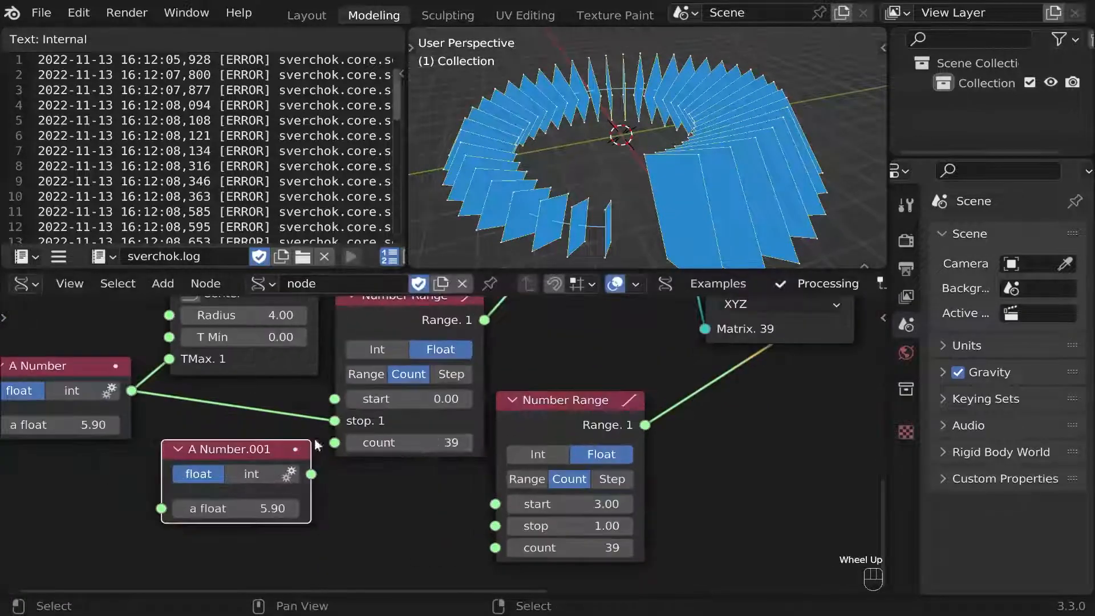
{"action": "left_click_drag", "start_coordinate": [291, 477], "coordinate": [234, 451]}
{"action": "left_click", "coordinate": [224, 473]}
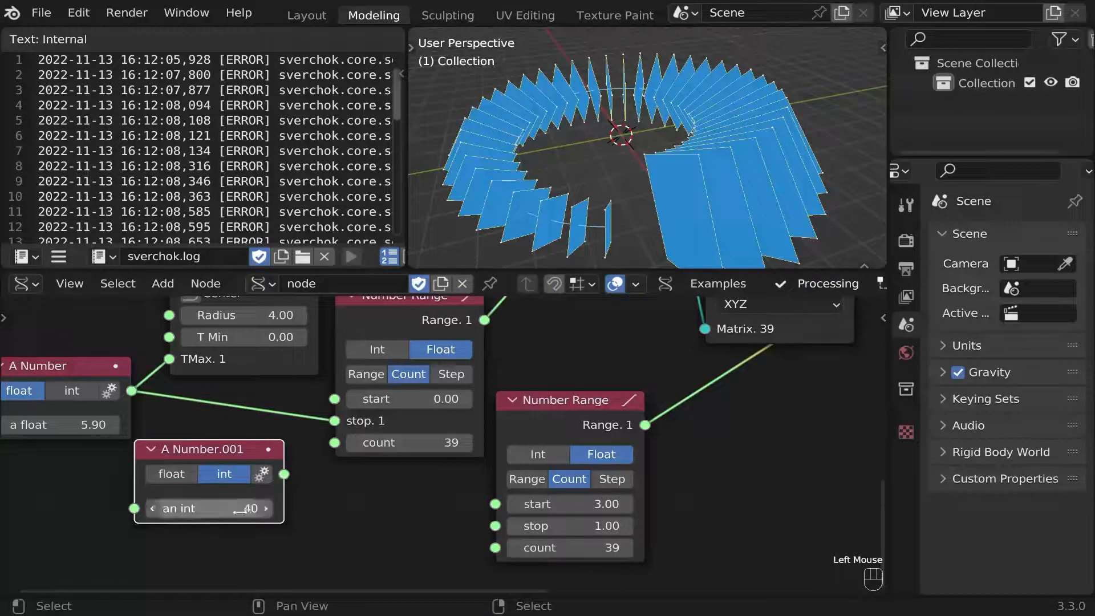
Connect the A Number.001 output to both Number Range count inputs and move the second Number Range beneath the first
{"action": "left_click_drag", "start_coordinate": [283, 474], "coordinate": [317, 456]}
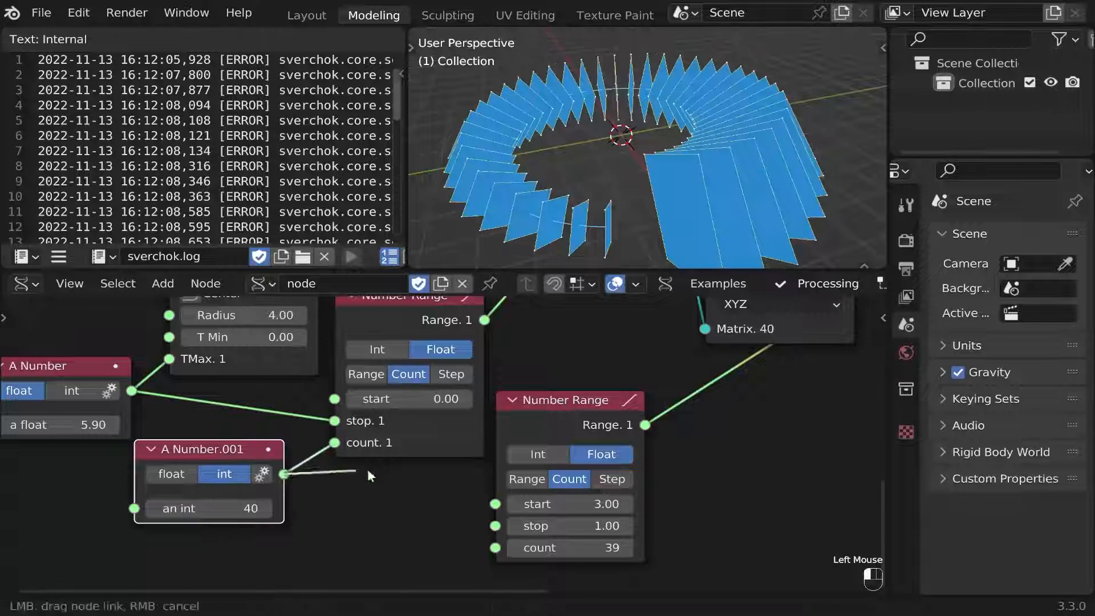
{"action": "left_click_drag", "start_coordinate": [489, 543], "coordinate": [494, 547]}
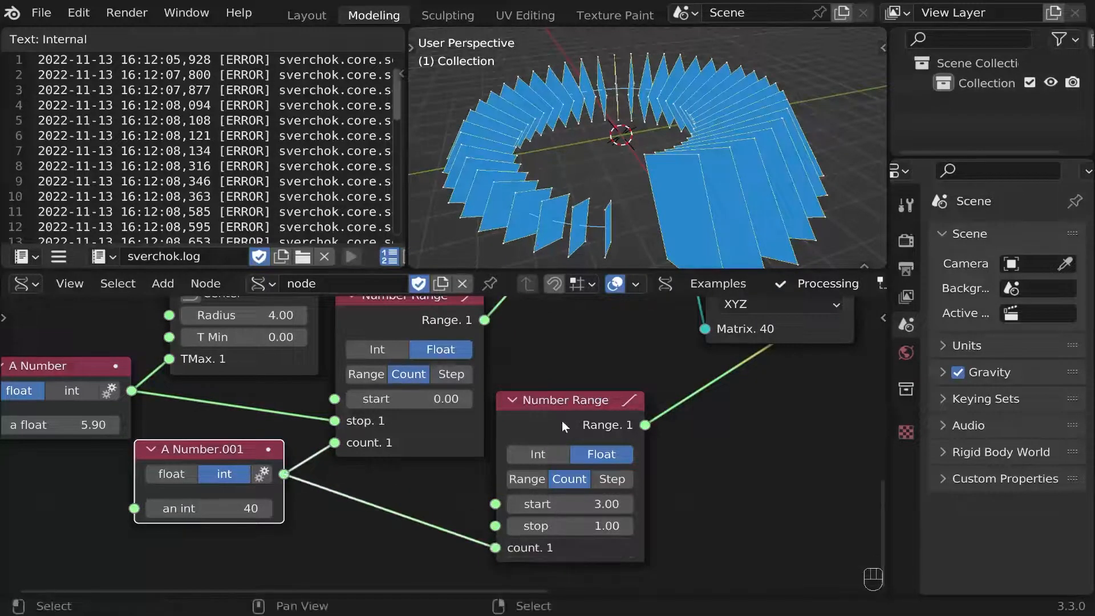
{"action": "left_click_drag", "start_coordinate": [565, 419], "coordinate": [446, 465]}
{"action": "scroll", "coordinate": [354, 504], "scroll_direction": "up", "scroll_amount": 2}
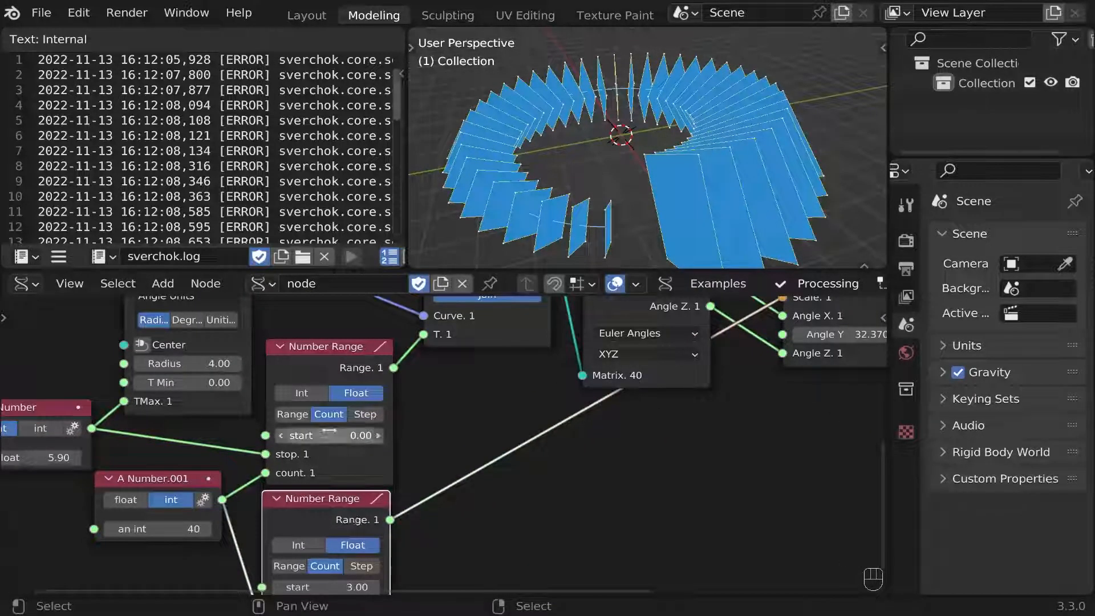
Insert a Curve Mapper node into the link between the second Number Range and the Matrix In node's Scale input
{"action": "scroll", "coordinate": [644, 189], "scroll_direction": "down", "scroll_amount": 2}
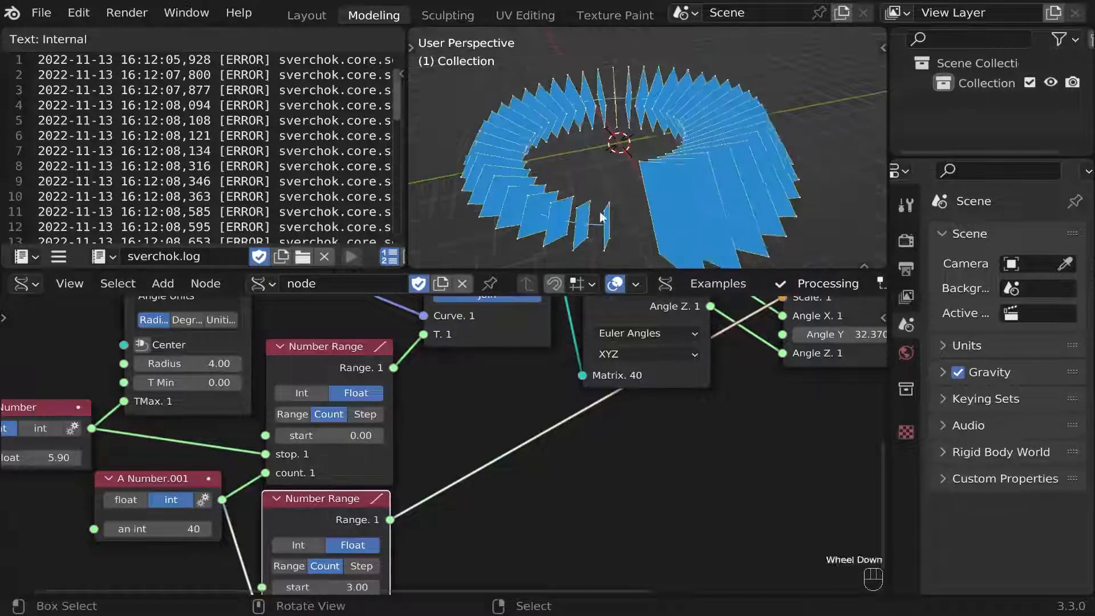
{"action": "middle_click_drag", "start_coordinate": [644, 188], "coordinate": [669, 169]}
{"action": "scroll", "coordinate": [700, 183], "scroll_direction": "up", "scroll_amount": 1}
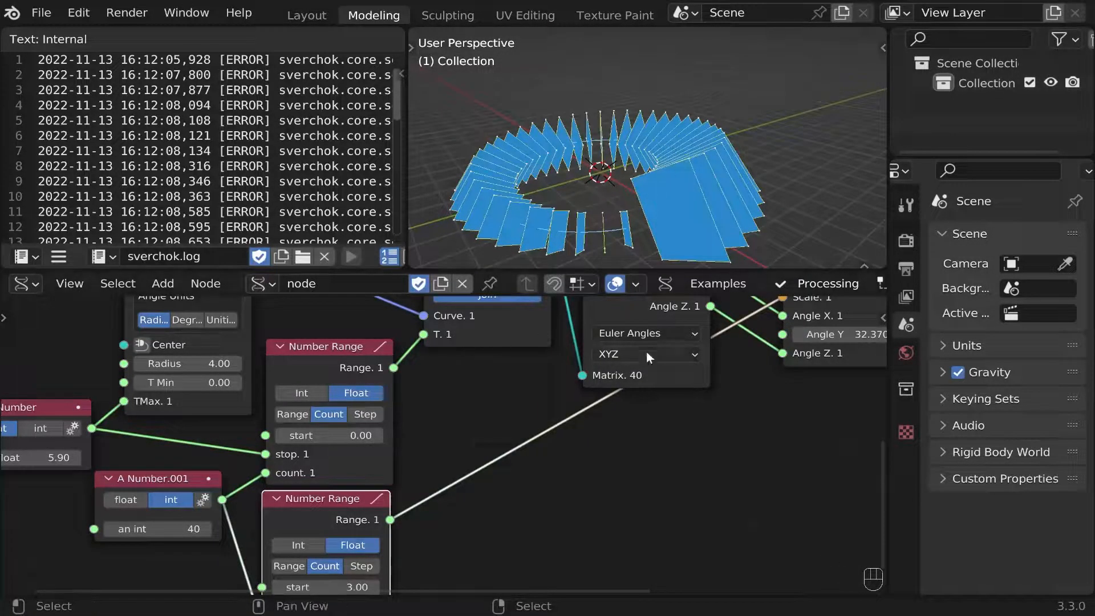
{"action": "scroll", "coordinate": [633, 171], "scroll_direction": "up", "scroll_amount": 4}
{"action": "scroll", "coordinate": [627, 159], "scroll_direction": "down", "scroll_amount": 4}
{"action": "scroll", "coordinate": [591, 196], "scroll_direction": "up", "scroll_amount": 2}
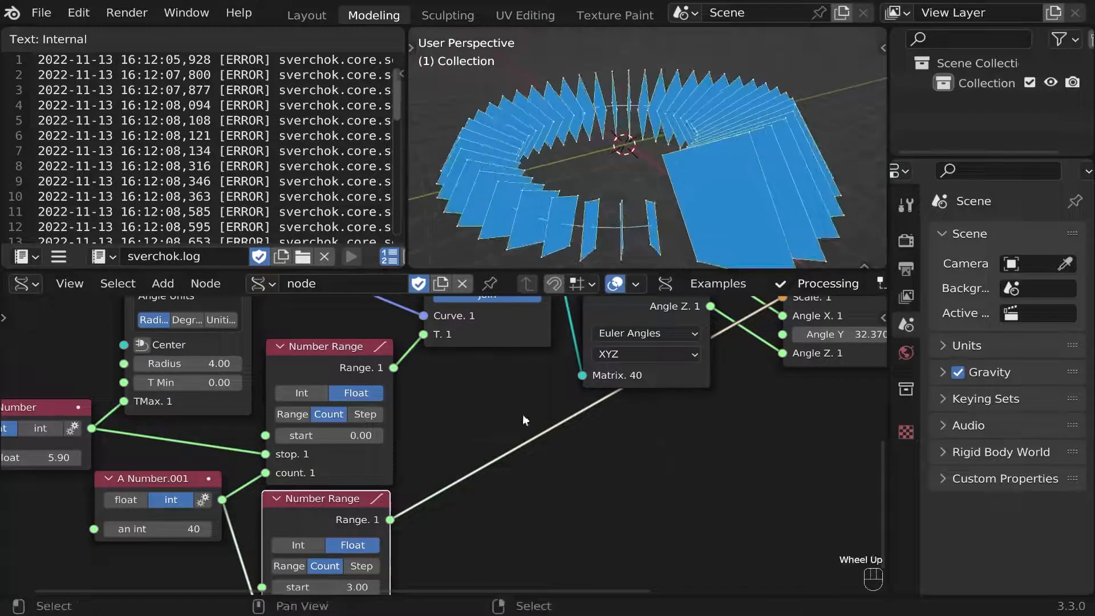
{"action": "scroll", "coordinate": [530, 411], "scroll_direction": "down", "scroll_amount": 1}
{"action": "middle_click_drag", "start_coordinate": [576, 398], "coordinate": [548, 399]}
{"action": "key", "text": "shift+1"}
{"action": "mouse_move", "coordinate": [536, 360]}
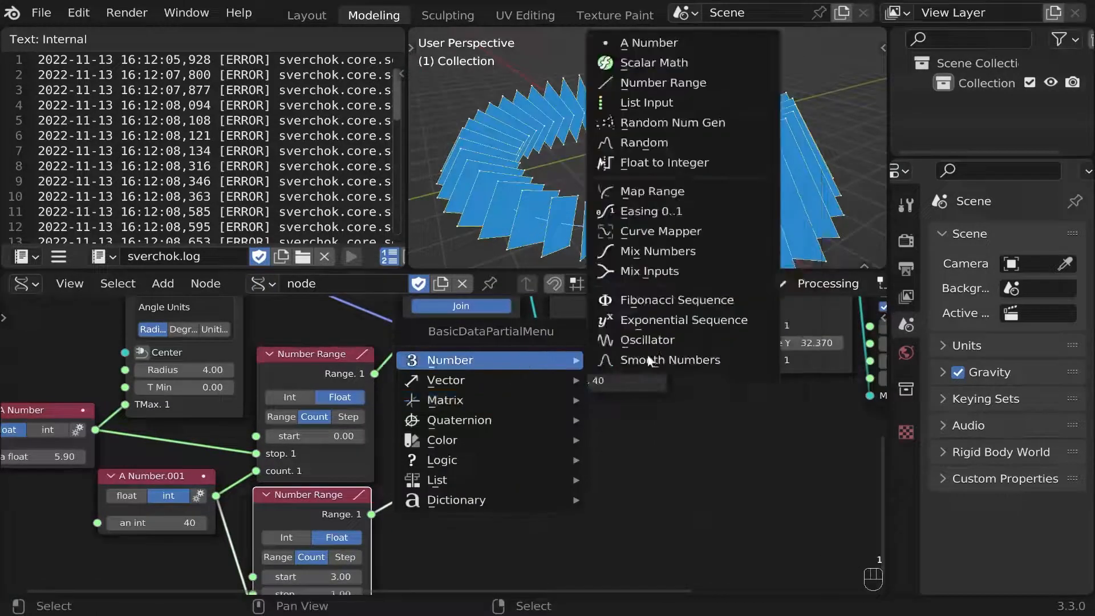
{"action": "left_click", "coordinate": [723, 234]}
{"action": "left_click", "coordinate": [440, 397]}
{"action": "left_click_drag", "start_coordinate": [513, 405], "coordinate": [557, 400]}
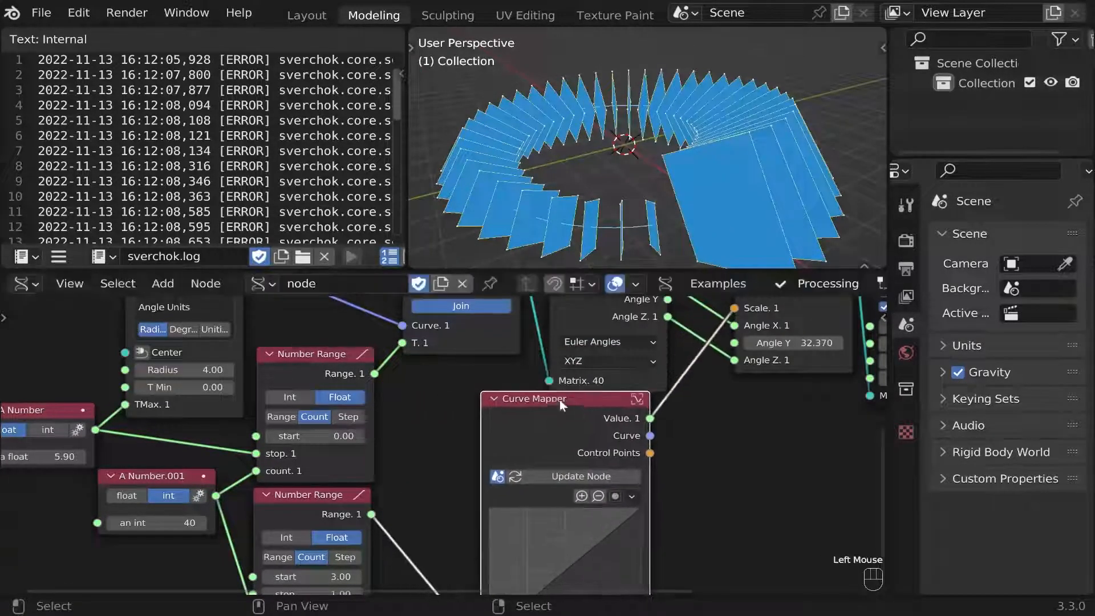
Reposition the Curve Mapper node beside the second Number Range, clear of the Matrix Out node
{"action": "middle_click_drag", "start_coordinate": [561, 429], "coordinate": [579, 382]}
{"action": "scroll", "coordinate": [342, 447], "scroll_direction": "up", "scroll_amount": 2}
{"action": "middle_click_drag", "start_coordinate": [586, 335], "coordinate": [493, 385]}
{"action": "left_click_drag", "start_coordinate": [493, 385], "coordinate": [413, 410]}
{"action": "middle_click_drag", "start_coordinate": [439, 403], "coordinate": [508, 296]}
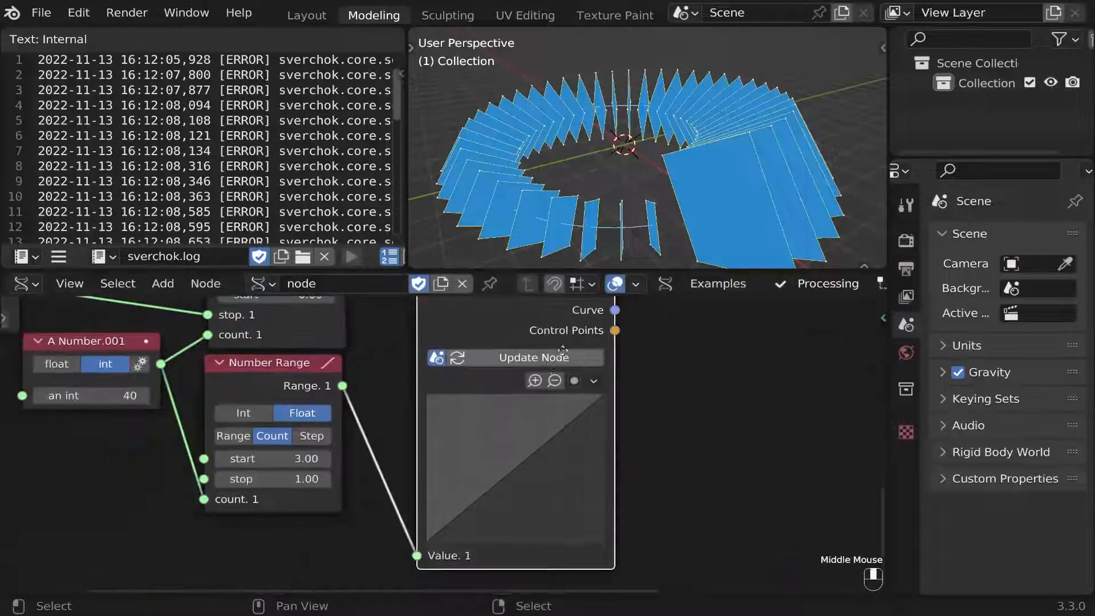
Set the Curve Mapper's clipping limits to Min X and Min Y 1.00, Max X and Max Y 3.00
{"action": "scroll", "coordinate": [582, 391], "scroll_direction": "up", "scroll_amount": 1}
{"action": "left_click", "coordinate": [582, 383]}
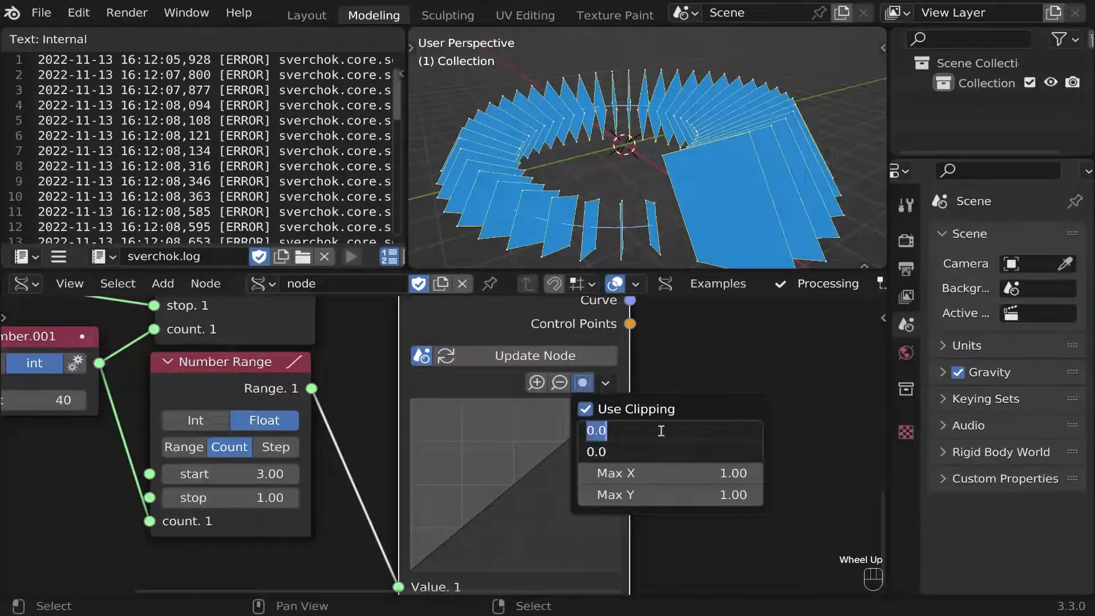
{"action": "type", "text": "1"}
{"action": "key", "text": "Return"}
{"action": "left_click_drag", "start_coordinate": [624, 473], "coordinate": [672, 474]}
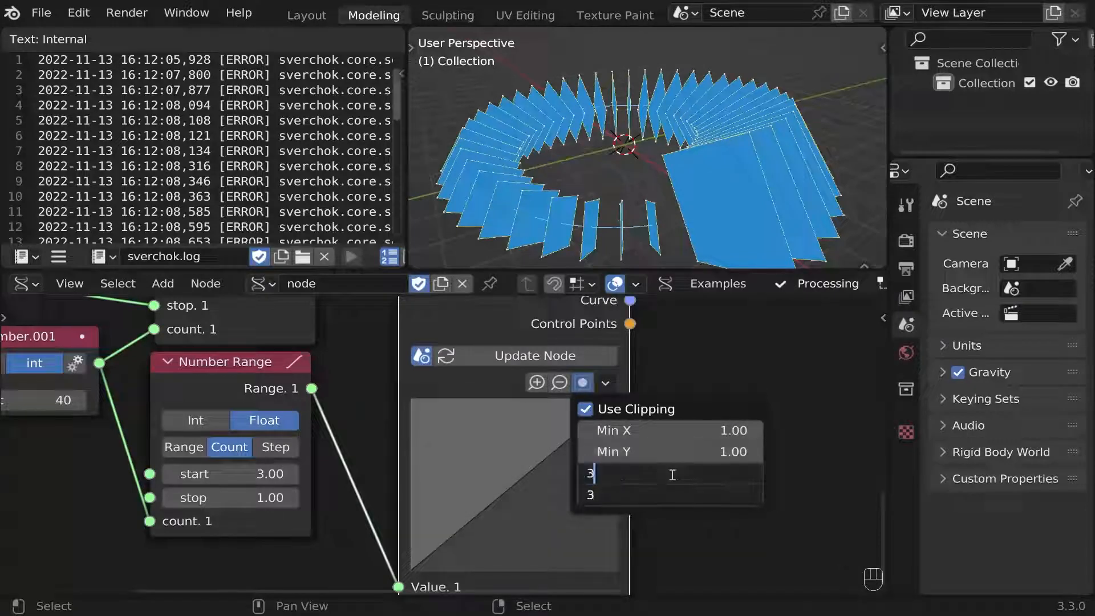
{"action": "type", "text": "3"}
{"action": "key", "text": "Return"}
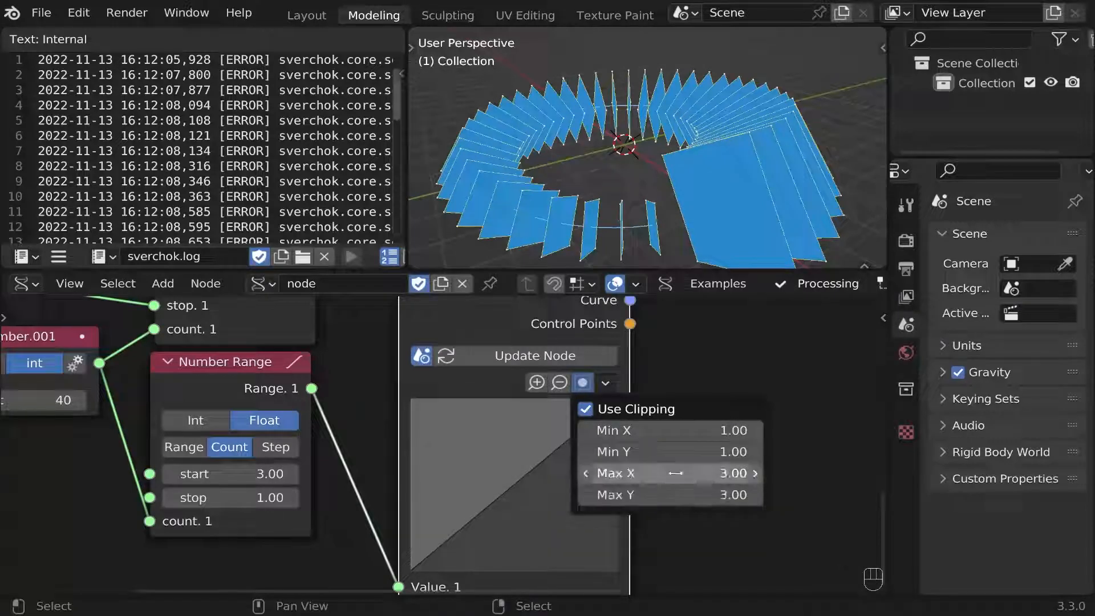
Reset the Curve Mapper's graph view and set its curve to extend horizontally
{"action": "left_click", "coordinate": [606, 383]}
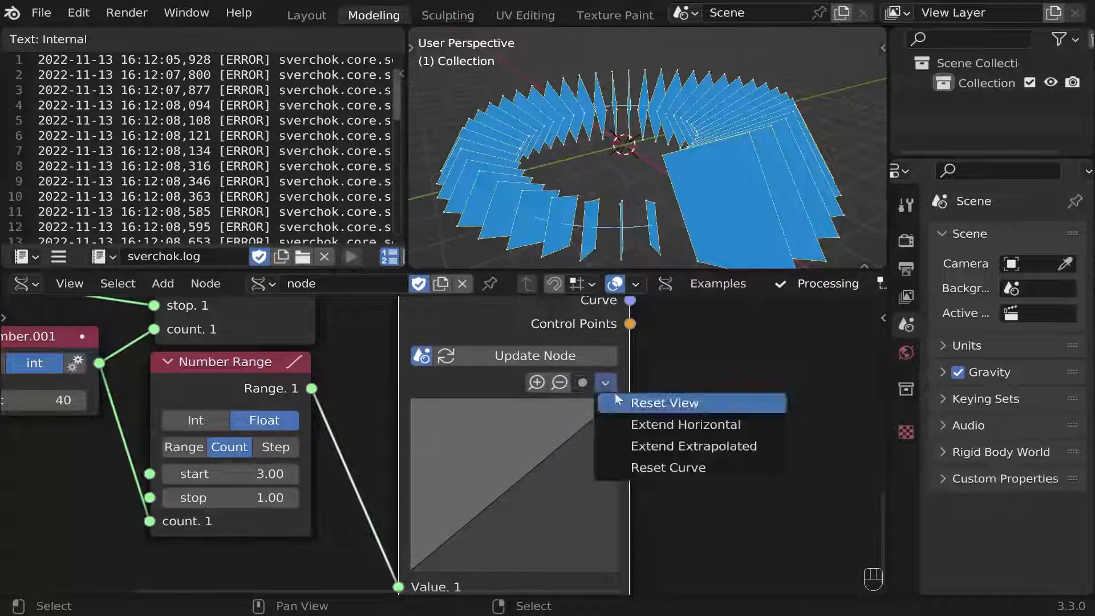
{"action": "left_click", "coordinate": [613, 394]}
{"action": "left_click", "coordinate": [606, 384]}
{"action": "left_click", "coordinate": [630, 421]}
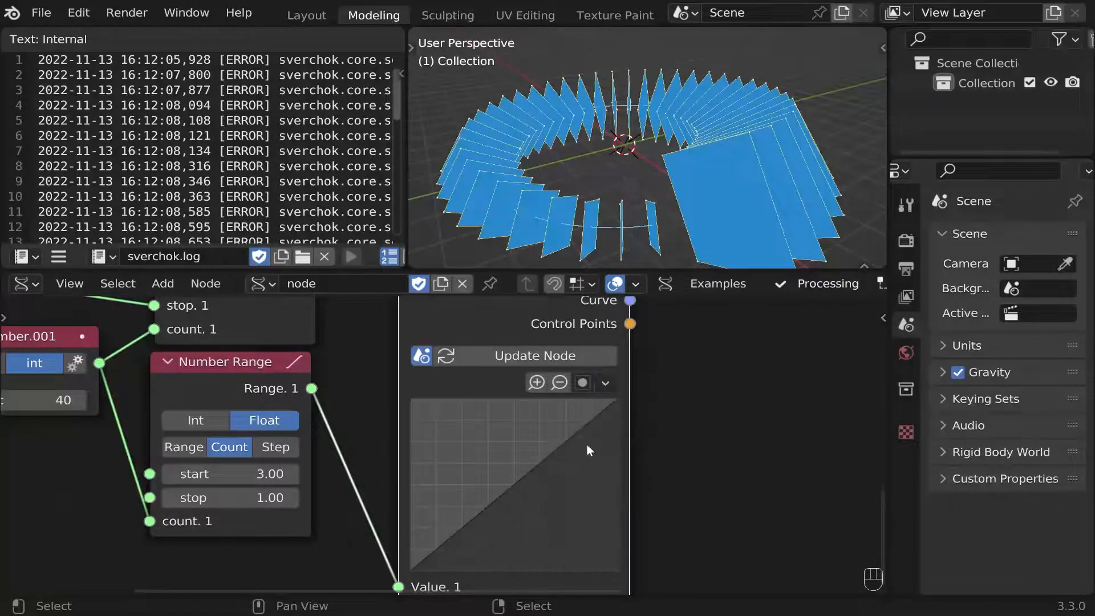
Add three control points to the Curve Mapper's diagonal curve and bend it into a wavy S-shaped scale profile
{"action": "scroll", "coordinate": [586, 443], "scroll_direction": "down", "scroll_amount": 1}
{"action": "middle_click_drag", "start_coordinate": [665, 175], "coordinate": [680, 186]}
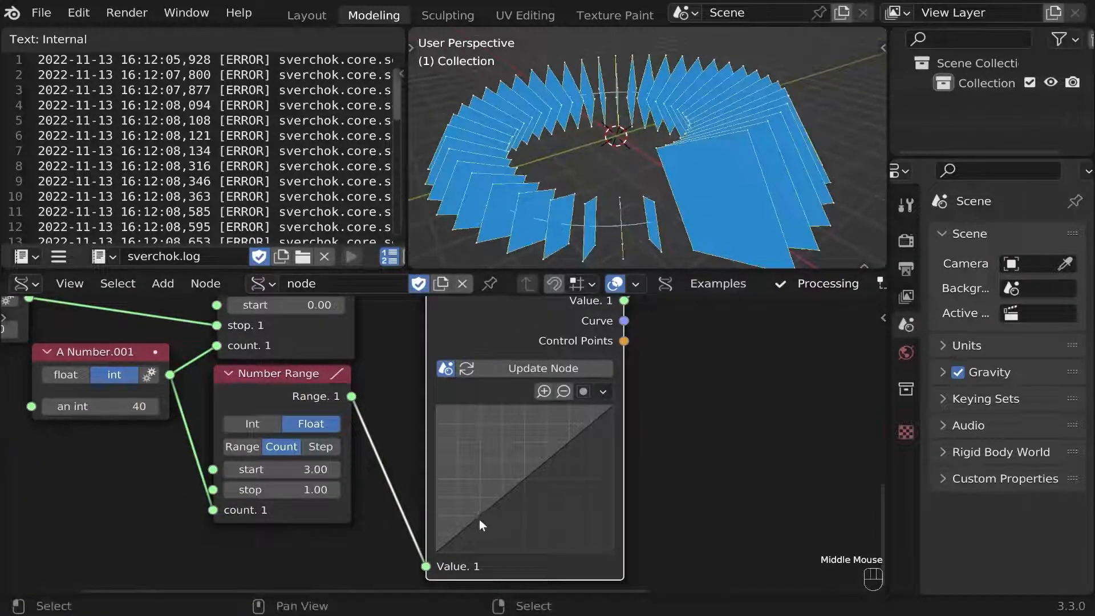
{"action": "scroll", "coordinate": [699, 152], "scroll_direction": "down", "scroll_amount": 1}
{"action": "middle_click_drag", "start_coordinate": [699, 152], "coordinate": [759, 112]}
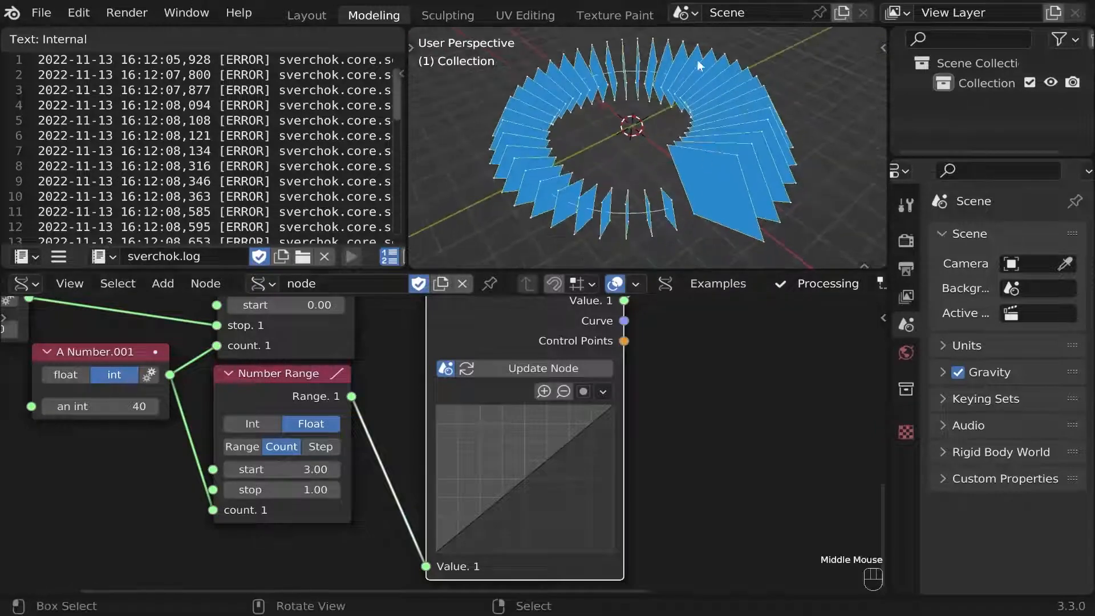
{"action": "scroll", "coordinate": [760, 111], "scroll_direction": "down", "scroll_amount": 1}
{"action": "left_click_drag", "start_coordinate": [526, 477], "coordinate": [582, 457]}
{"action": "left_click_drag", "start_coordinate": [478, 520], "coordinate": [460, 513]}
{"action": "left_click", "coordinate": [520, 478]}
{"action": "middle_click_drag", "start_coordinate": [605, 211], "coordinate": [607, 180]}
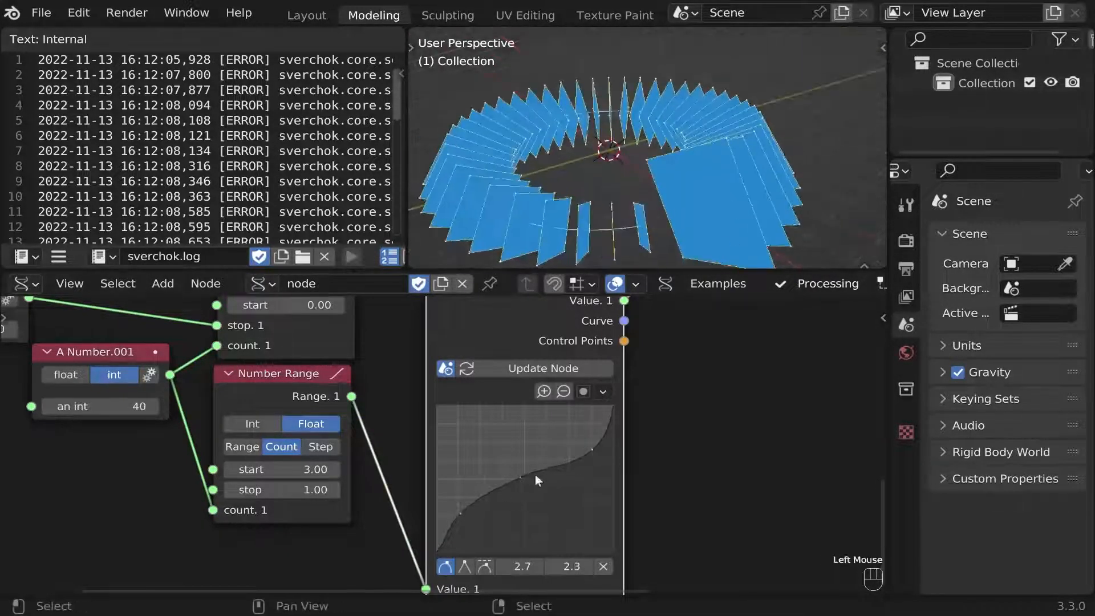
Reshape the scale curve by moving its control points, adding more between them and lowering its upper end
{"action": "left_click_drag", "start_coordinate": [519, 477], "coordinate": [490, 452]}
{"action": "middle_click_drag", "start_coordinate": [607, 178], "coordinate": [606, 196]}
{"action": "scroll", "coordinate": [494, 496], "scroll_direction": "up", "scroll_amount": 1}
{"action": "left_click_drag", "start_coordinate": [455, 516], "coordinate": [463, 533]}
{"action": "left_click_drag", "start_coordinate": [491, 431], "coordinate": [506, 501]}
{"action": "left_click_drag", "start_coordinate": [542, 468], "coordinate": [536, 451]}
{"action": "middle_click_drag", "start_coordinate": [622, 171], "coordinate": [619, 186]}
{"action": "left_click_drag", "start_coordinate": [533, 450], "coordinate": [561, 484]}
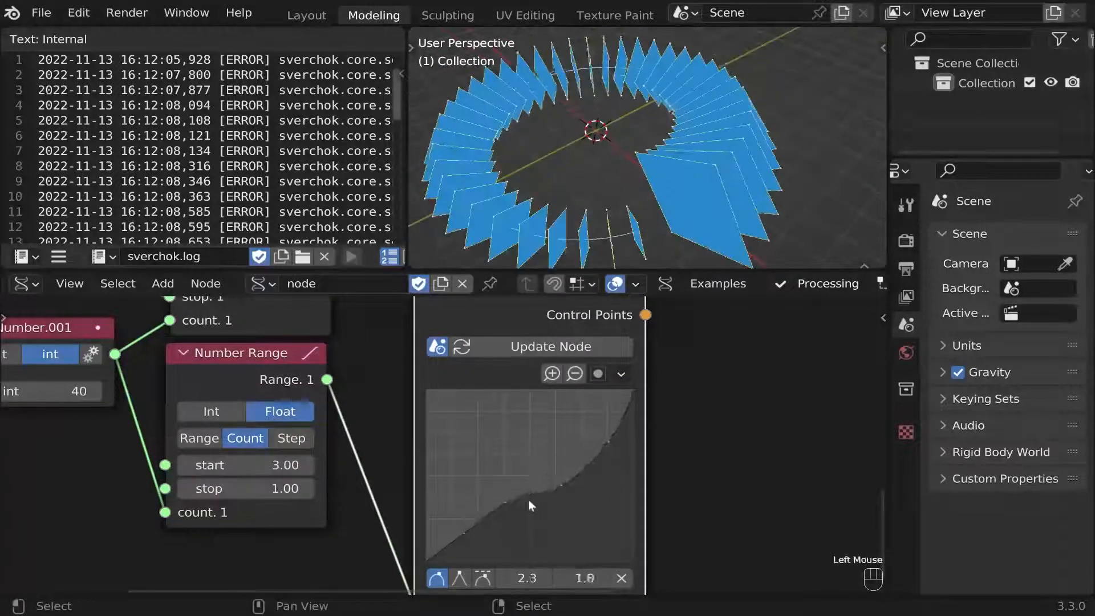
{"action": "middle_click_drag", "start_coordinate": [604, 188], "coordinate": [607, 171]}
{"action": "left_click_drag", "start_coordinate": [531, 496], "coordinate": [625, 436]}
{"action": "middle_click_drag", "start_coordinate": [676, 217], "coordinate": [628, 239]}
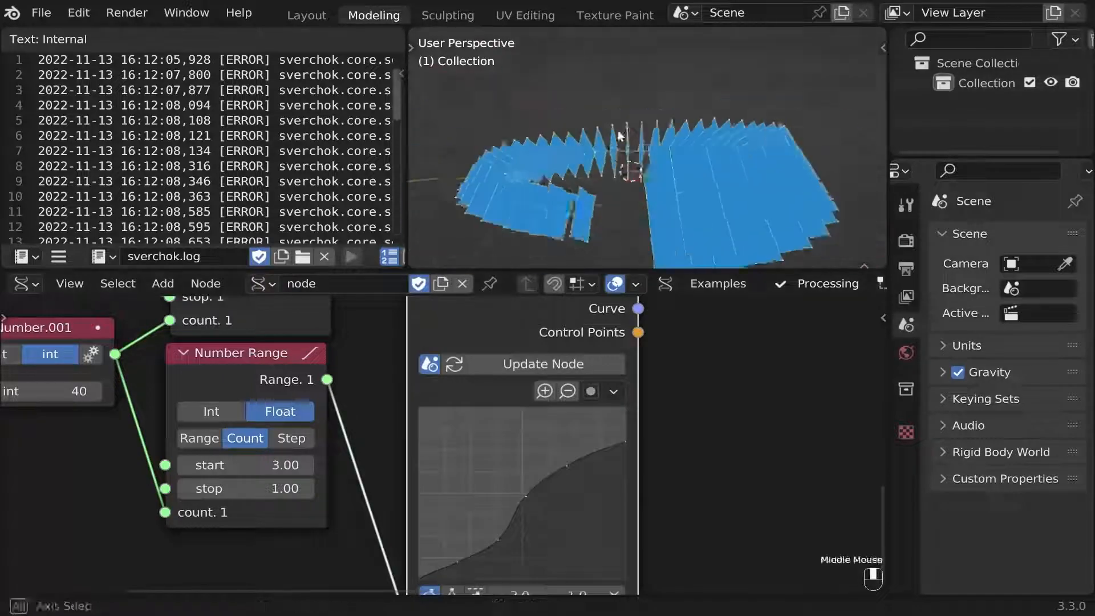
Pull the scale curve's lower section down and move its middle point to about X 2.0, Y 1.6
{"action": "scroll", "coordinate": [513, 456], "scroll_direction": "up", "scroll_amount": 2}
{"action": "left_click_drag", "start_coordinate": [450, 462], "coordinate": [481, 483]}
{"action": "scroll", "coordinate": [480, 484], "scroll_direction": "down", "scroll_amount": 1}
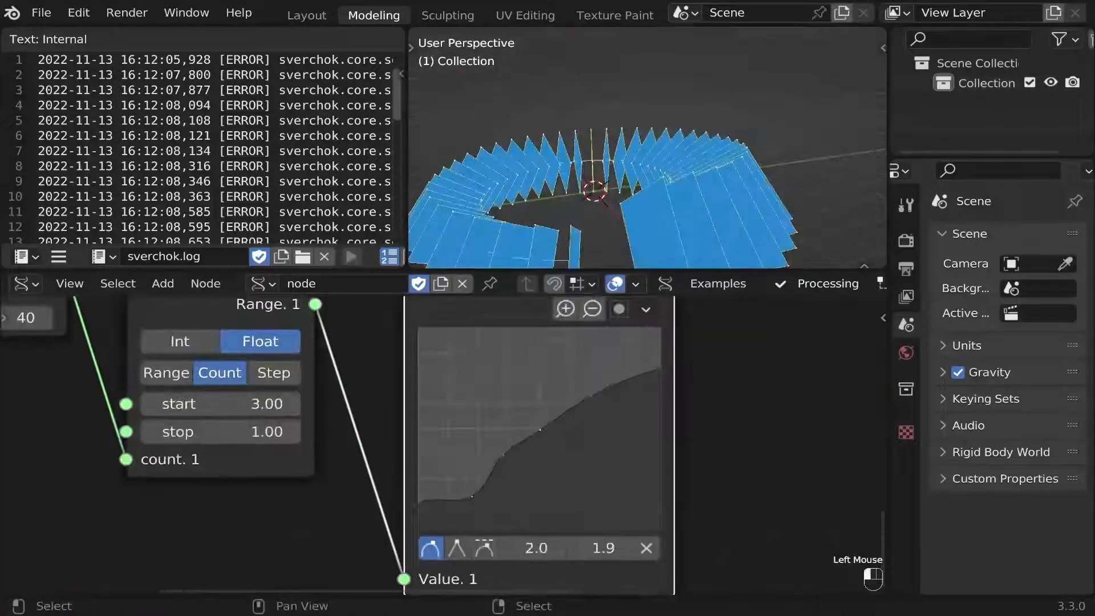
{"action": "left_click_drag", "start_coordinate": [540, 430], "coordinate": [546, 453]}
Duplicate the second Number Range and the Curve Mapper with their input links kept, and place the copies beside the originals
{"action": "scroll", "coordinate": [546, 453], "scroll_direction": "down", "scroll_amount": 3}
{"action": "middle_click_drag", "start_coordinate": [546, 452], "coordinate": [318, 391]}
{"action": "left_click_drag", "start_coordinate": [605, 350], "coordinate": [599, 351], "text": "shift"}
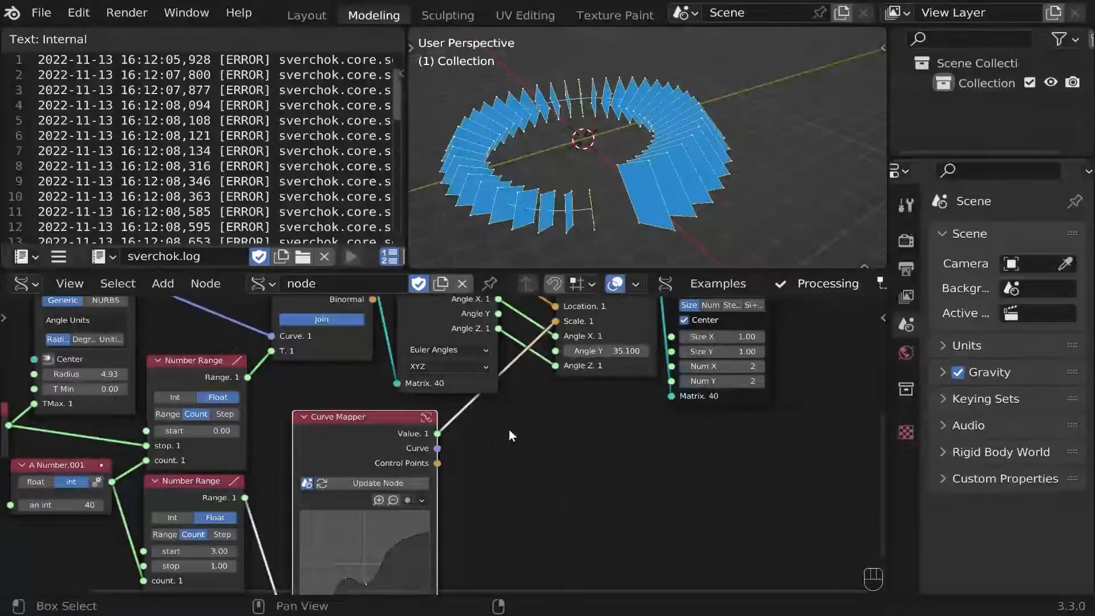
{"action": "middle_click_drag", "start_coordinate": [429, 463], "coordinate": [528, 419]}
{"action": "left_click_drag", "start_coordinate": [696, 435], "coordinate": [247, 497]}
{"action": "scroll", "coordinate": [248, 491], "scroll_direction": "down", "scroll_amount": 2, "text": "ctrl+shift"}
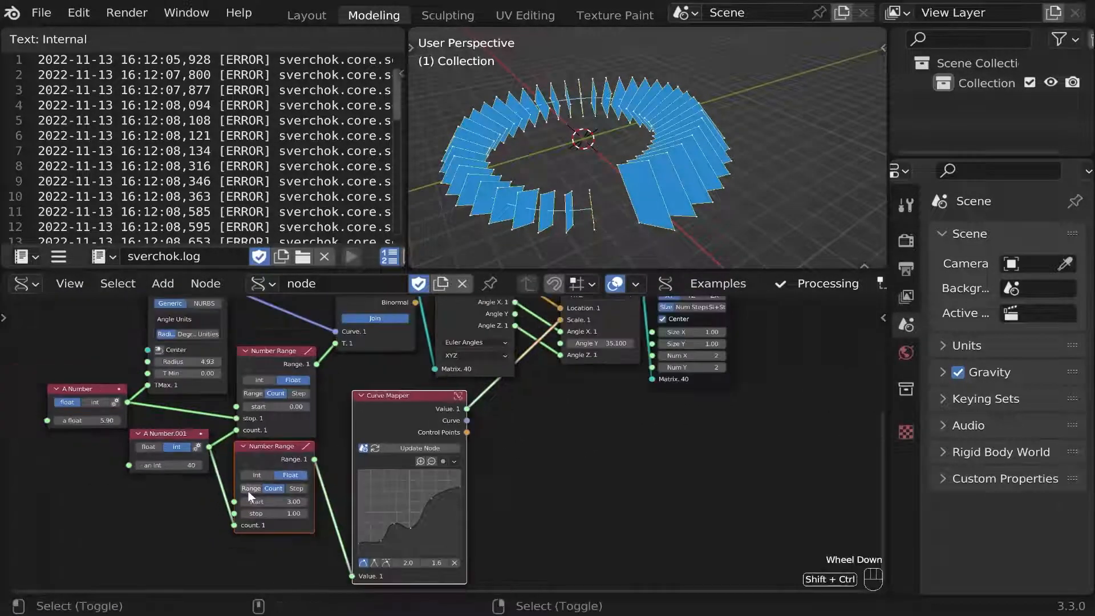
{"action": "key", "text": "g"}
{"action": "left_click", "coordinate": [494, 509]}
Move the Matrix In, Plane and Temporal Viewer nodes away from Matrix Out to make room for the duplicated nodes
{"action": "middle_click_drag", "start_coordinate": [806, 315], "coordinate": [617, 408]}
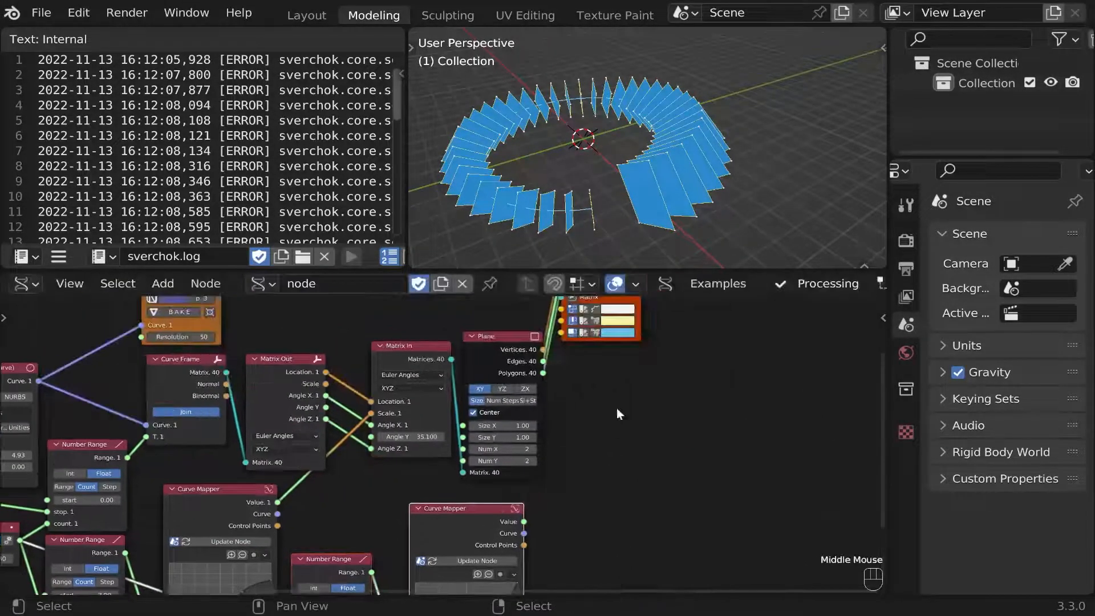
{"action": "left_click_drag", "start_coordinate": [601, 322], "coordinate": [423, 417]}
{"action": "key", "text": "g"}
{"action": "left_click", "coordinate": [443, 512]}
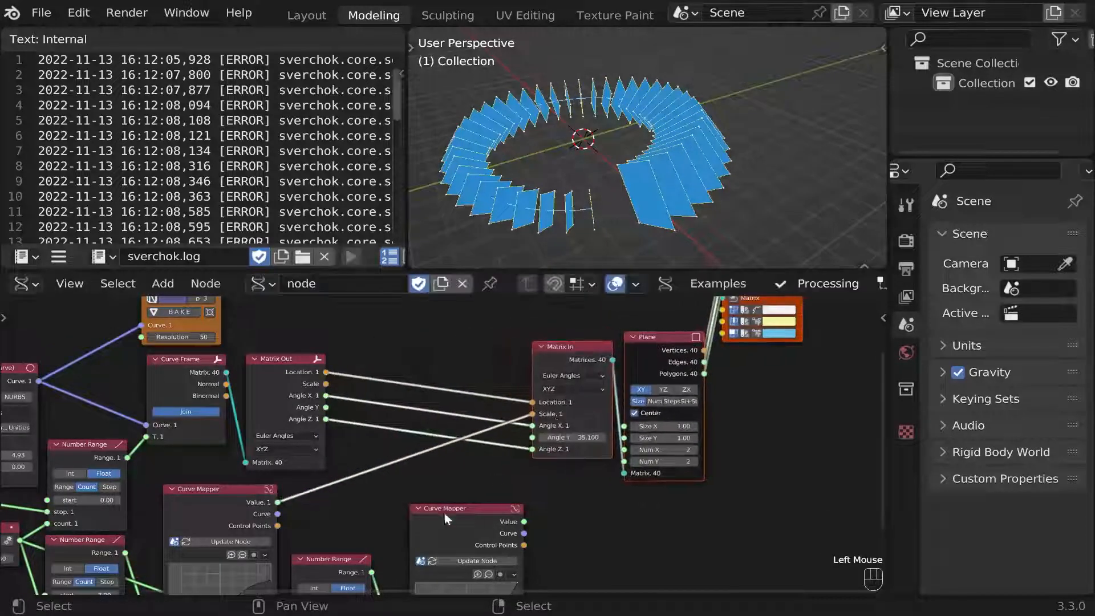
Set the duplicated Number Range to start at 0.00 and stop at 180.00
{"action": "scroll", "coordinate": [443, 512], "scroll_direction": "up", "scroll_amount": 2}
{"action": "left_click_drag", "start_coordinate": [501, 393], "coordinate": [511, 356]}
{"action": "scroll", "coordinate": [404, 482], "scroll_direction": "up", "scroll_amount": 2}
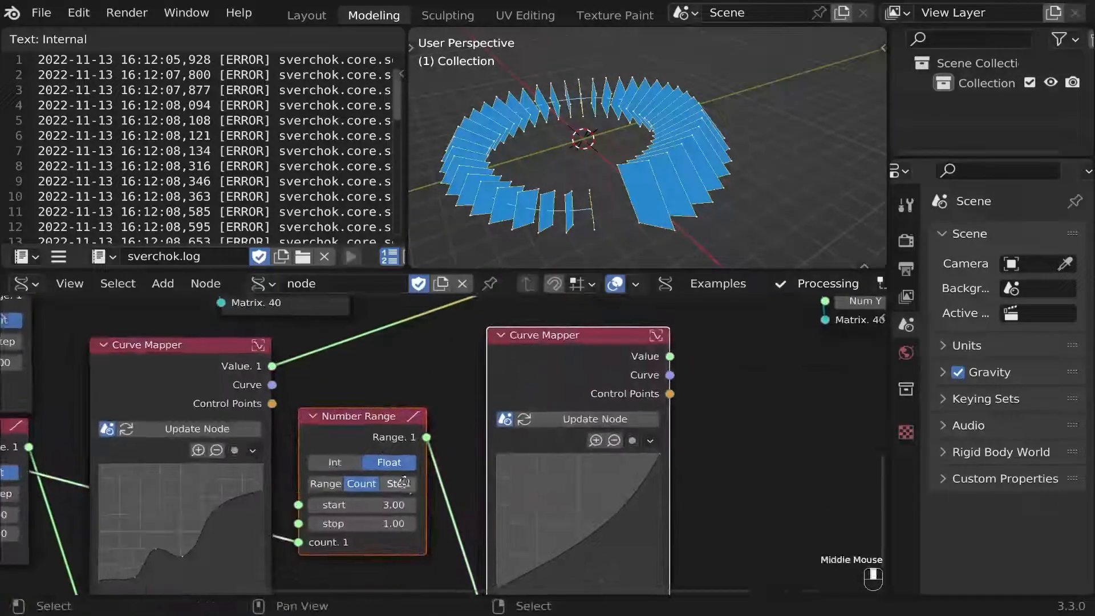
{"action": "middle_click_drag", "start_coordinate": [403, 482], "coordinate": [416, 468]}
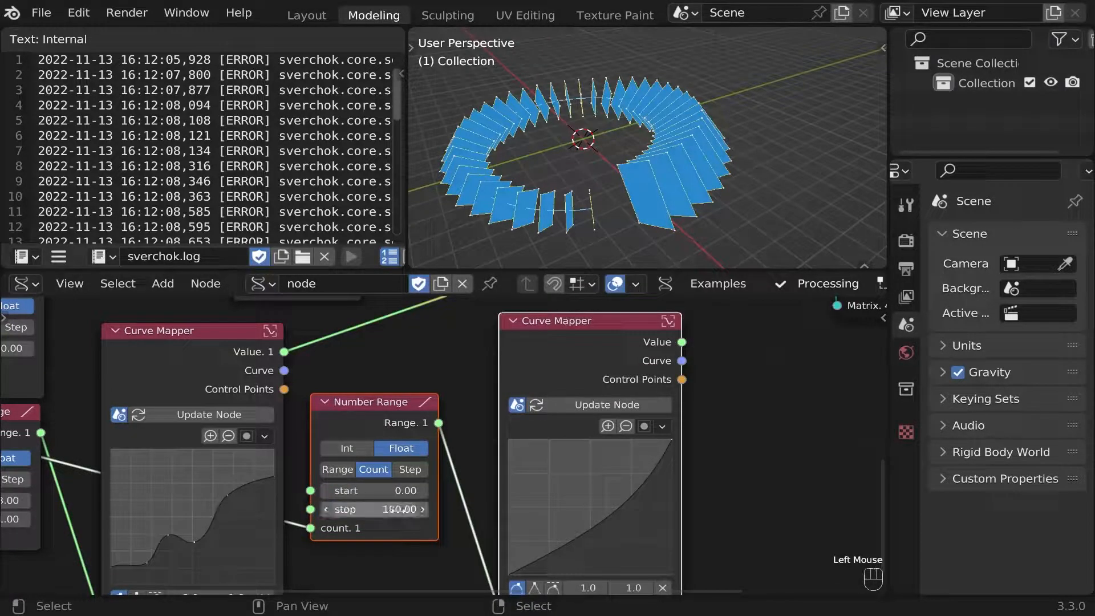
{"action": "scroll", "coordinate": [586, 457], "scroll_direction": "up", "scroll_amount": 1}
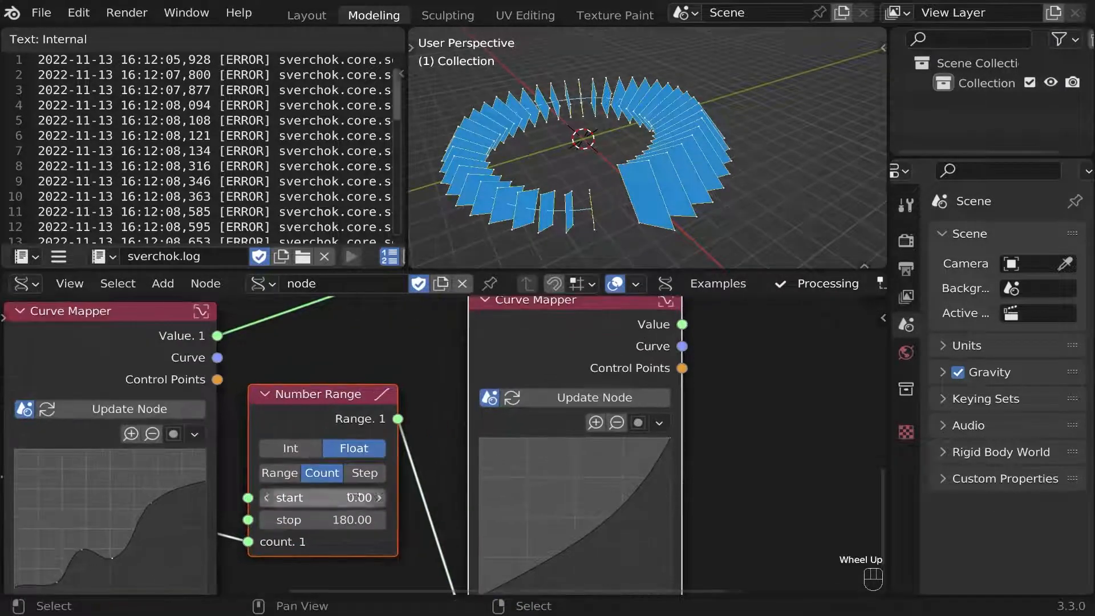
Set the duplicated Curve Mapper's clipping limits Max X and Max Y to 180
{"action": "left_click", "coordinate": [659, 422]}
{"action": "key", "text": "Return"}
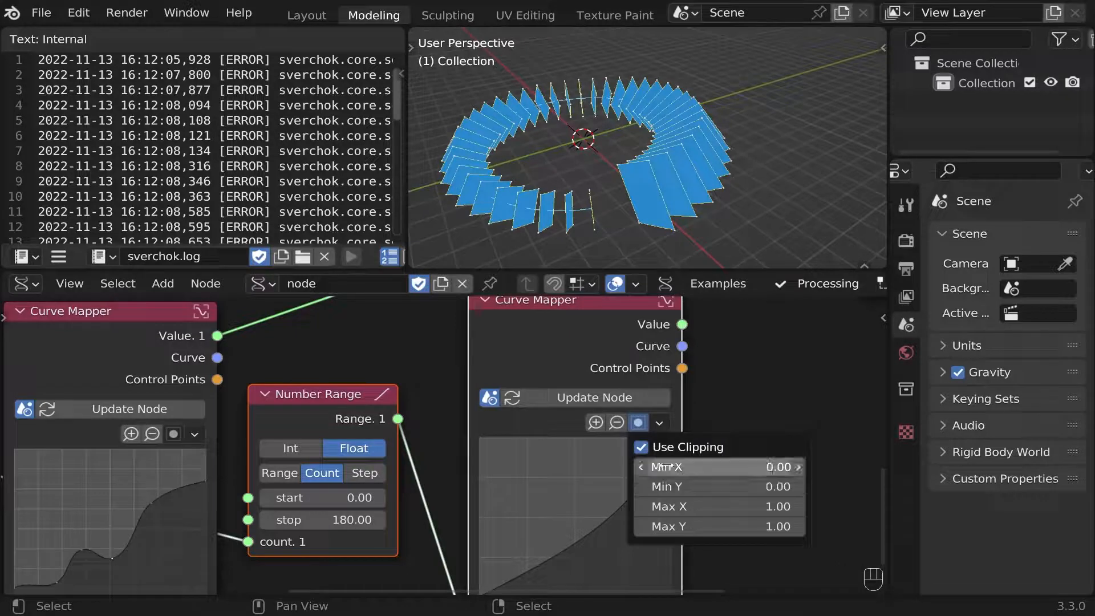
{"action": "left_click_drag", "start_coordinate": [740, 506], "coordinate": [739, 525]}
{"action": "type", "text": "18"}
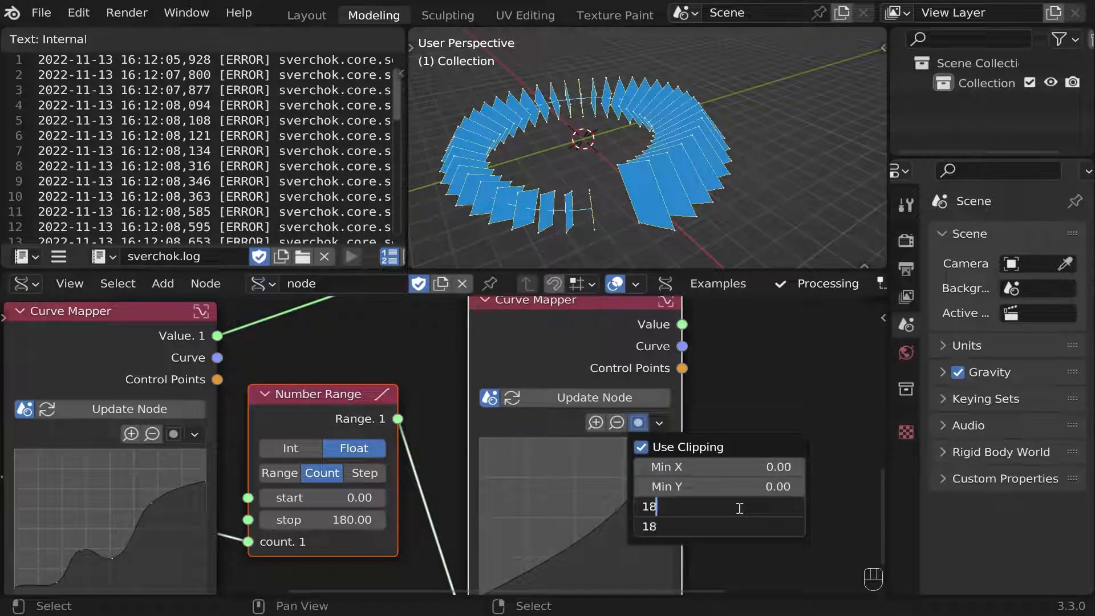
{"action": "type", "text": "0"}
{"action": "key", "text": "Return"}
Reset the duplicated Curve Mapper's graph view and reset its curve to a straight diagonal
{"action": "left_click", "coordinate": [661, 421]}
{"action": "left_click", "coordinate": [674, 440]}
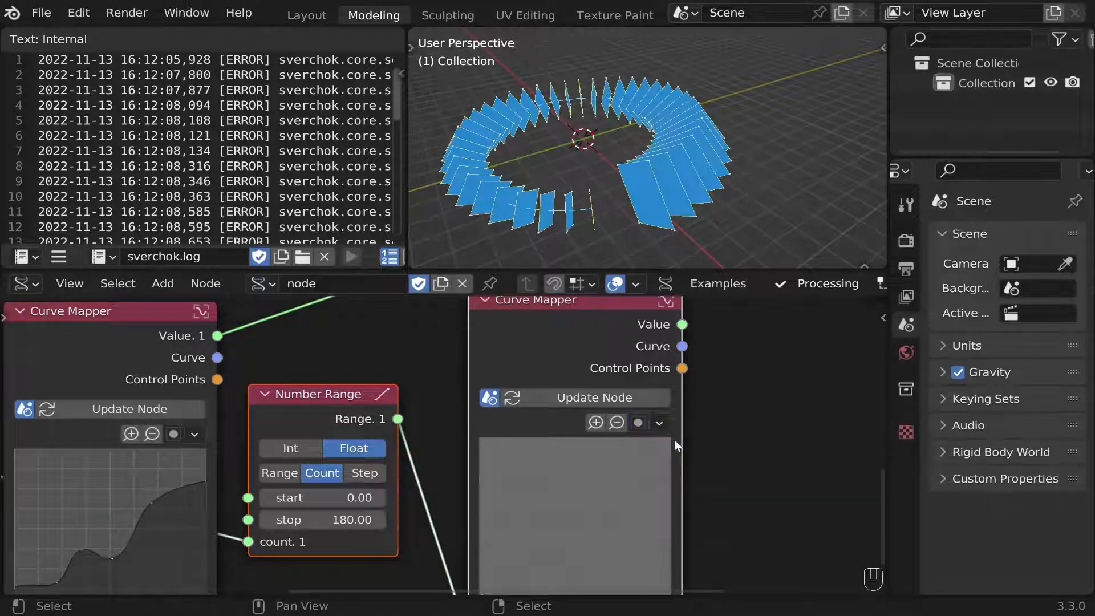
{"action": "left_click", "coordinate": [660, 421]}
{"action": "left_click", "coordinate": [692, 498]}
{"action": "scroll", "coordinate": [662, 429], "scroll_direction": "down", "scroll_amount": 2}
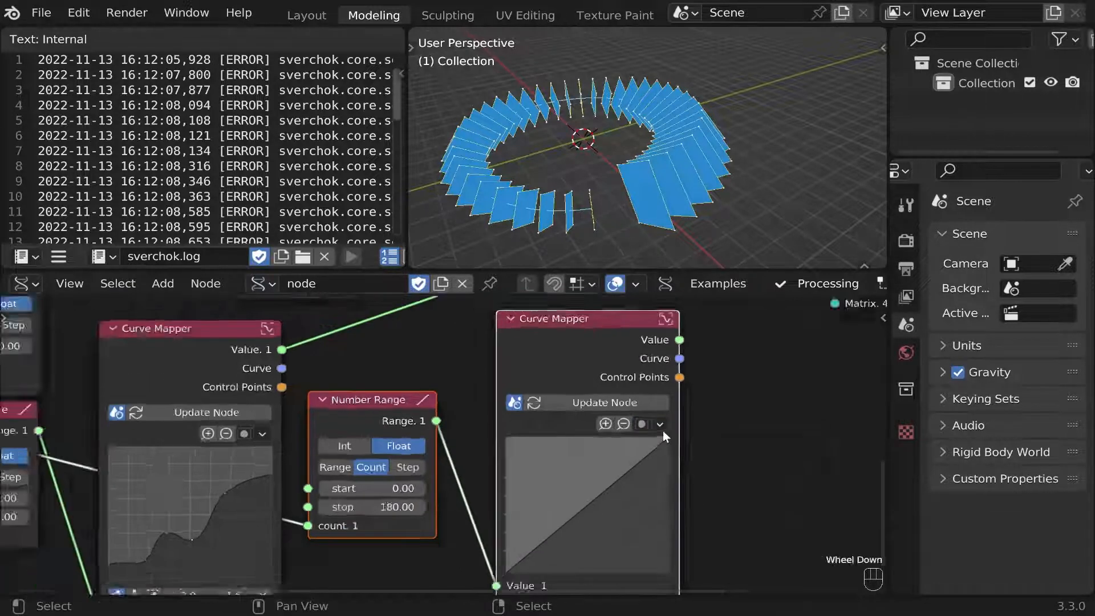
{"action": "scroll", "coordinate": [551, 498], "scroll_direction": "up", "scroll_amount": 2}
Add a control point to the duplicated Curve Mapper's curve and link its Value output to Matrix In's Angle Y
{"action": "left_click_drag", "start_coordinate": [543, 513], "coordinate": [548, 493]}
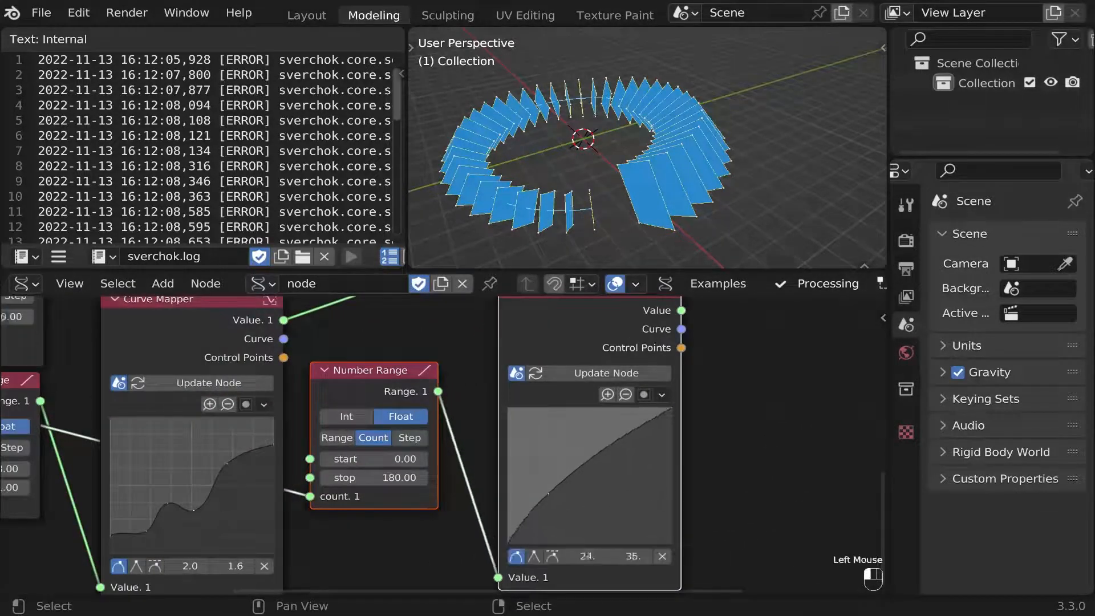
{"action": "scroll", "coordinate": [695, 381], "scroll_direction": "down", "scroll_amount": 3}
{"action": "middle_click_drag", "start_coordinate": [695, 332], "coordinate": [597, 508]}
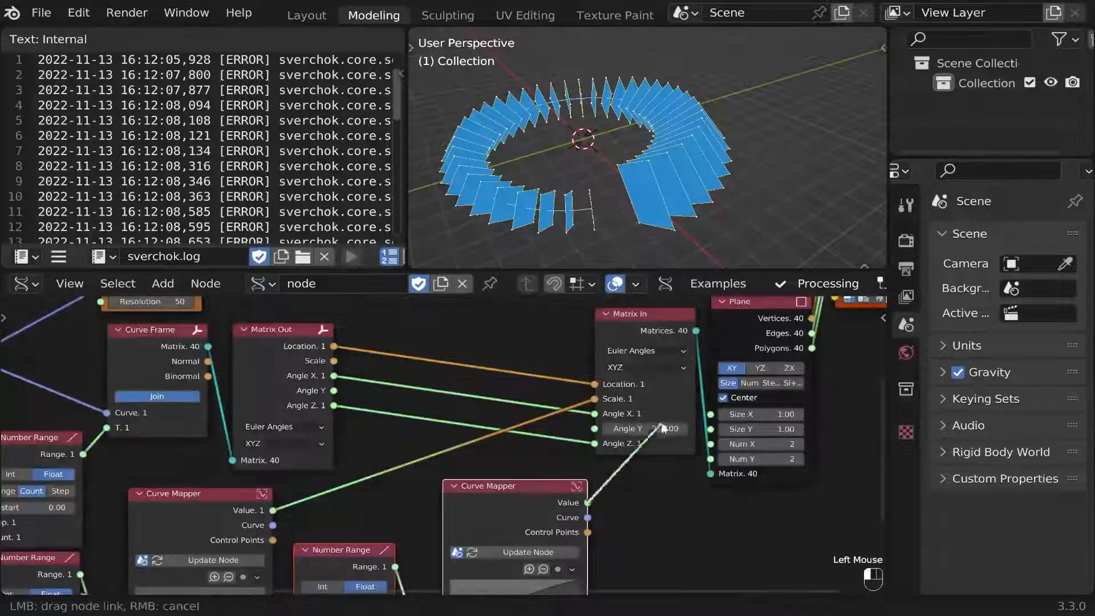
{"action": "left_click_drag", "start_coordinate": [661, 425], "coordinate": [596, 427]}
Bend the rotation curve in the duplicated Curve Mapper by repositioning its lower point and adding an upper point
{"action": "scroll", "coordinate": [626, 533], "scroll_direction": "down", "scroll_amount": 1}
{"action": "middle_click_drag", "start_coordinate": [626, 534], "coordinate": [645, 359]}
{"action": "scroll", "coordinate": [545, 434], "scroll_direction": "up", "scroll_amount": 5}
{"action": "left_click_drag", "start_coordinate": [505, 452], "coordinate": [490, 510]}
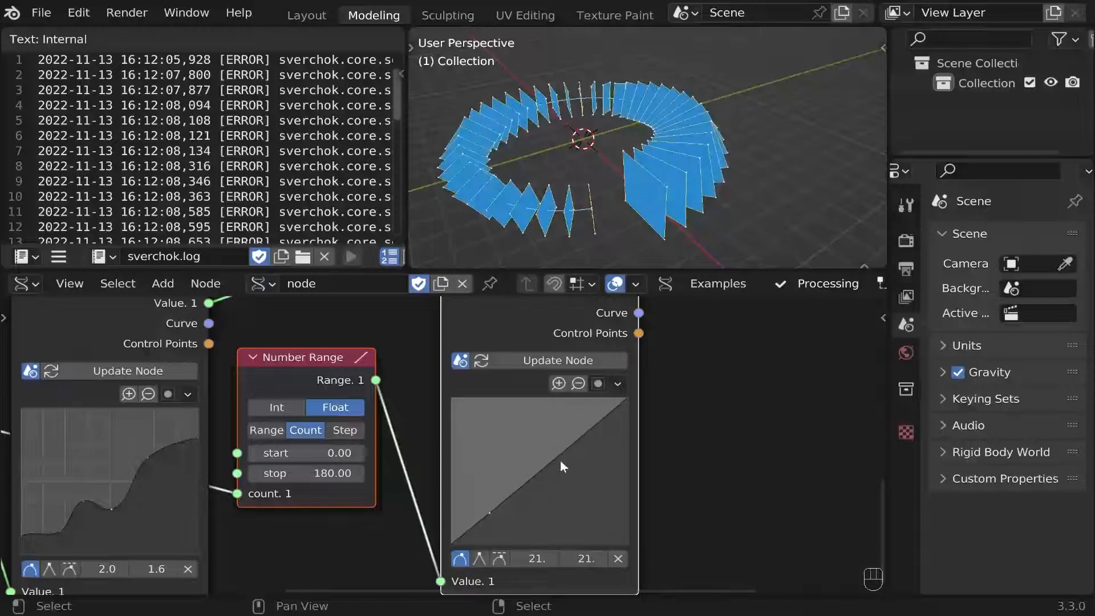
{"action": "left_click_drag", "start_coordinate": [560, 463], "coordinate": [572, 478]}
{"action": "middle_click_drag", "start_coordinate": [747, 197], "coordinate": [643, 209]}
{"action": "scroll", "coordinate": [676, 173], "scroll_direction": "up", "scroll_amount": 2}
{"action": "scroll", "coordinate": [566, 406], "scroll_direction": "down", "scroll_amount": 2}
{"action": "scroll", "coordinate": [566, 406], "scroll_direction": "down", "scroll_amount": 1}
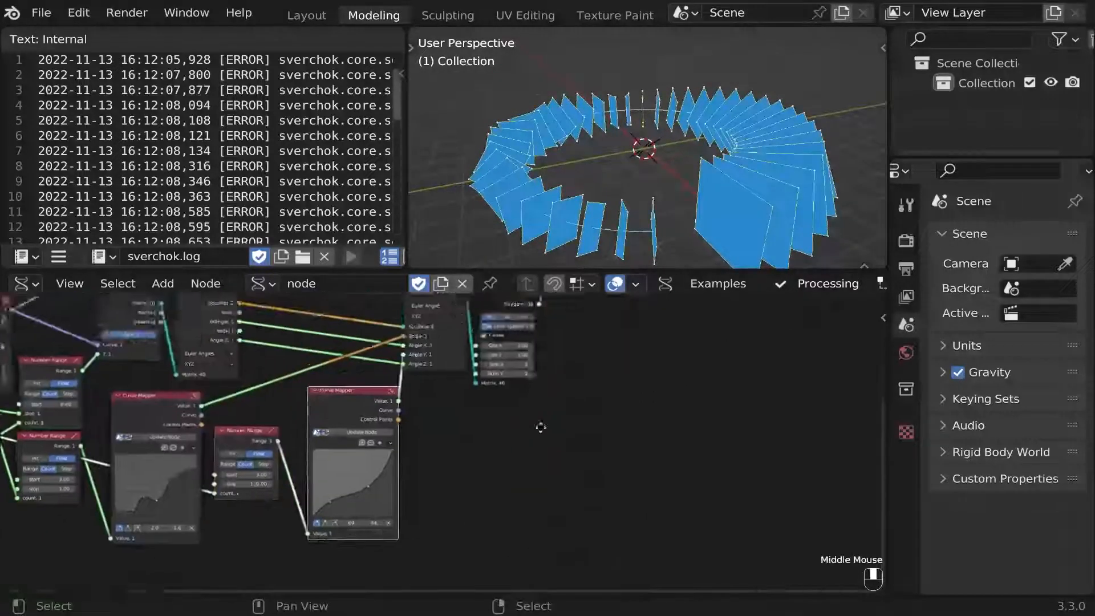
{"action": "middle_click_drag", "start_coordinate": [540, 425], "coordinate": [479, 576]}
{"action": "scroll", "coordinate": [479, 577], "scroll_direction": "up", "scroll_amount": 3}
{"action": "scroll", "coordinate": [374, 370], "scroll_direction": "up", "scroll_amount": 4}
{"action": "middle_click_drag", "start_coordinate": [407, 373], "coordinate": [477, 423]}
{"action": "left_click_drag", "start_coordinate": [461, 441], "coordinate": [426, 412]}
{"action": "middle_click_drag", "start_coordinate": [655, 149], "coordinate": [624, 123]}
Move the Temporal Viewer node well away from the Plane node to leave space between them
{"action": "middle_click_drag", "start_coordinate": [563, 400], "coordinate": [437, 507]}
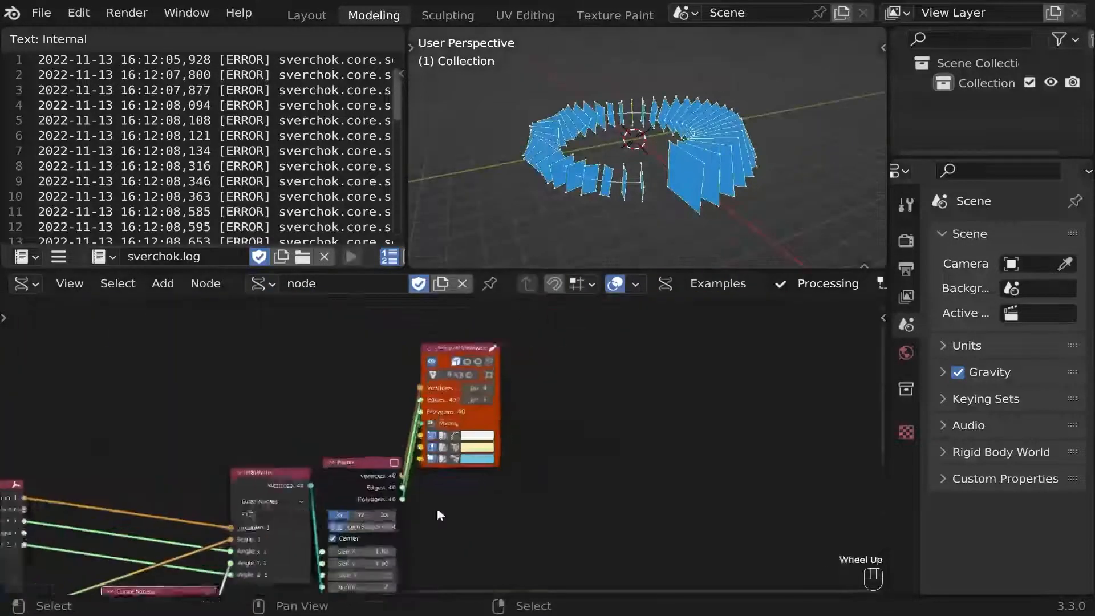
{"action": "left_click", "coordinate": [479, 411]}
{"action": "left_click_drag", "start_coordinate": [494, 408], "coordinate": [771, 499]}
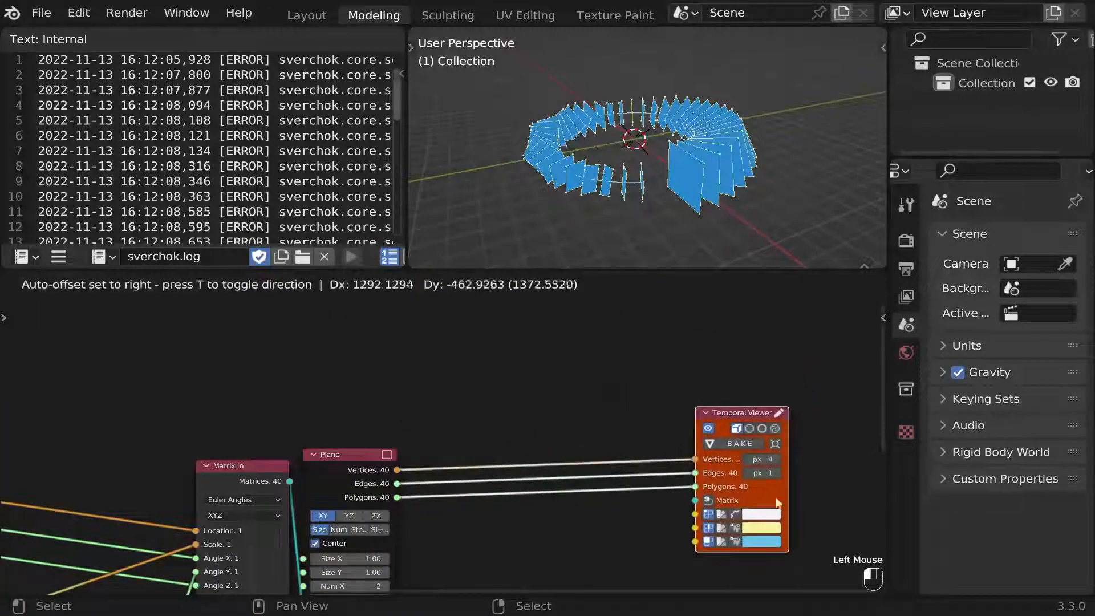
Add an Inset Special node and connect it between the Plane node and the Temporal Viewer
{"action": "middle_click_drag", "start_coordinate": [463, 501], "coordinate": [508, 363]}
{"action": "scroll", "coordinate": [596, 394], "scroll_direction": "up", "scroll_amount": 1}
{"action": "scroll", "coordinate": [566, 364], "scroll_direction": "up", "scroll_amount": 1}
{"action": "key", "text": "2"}
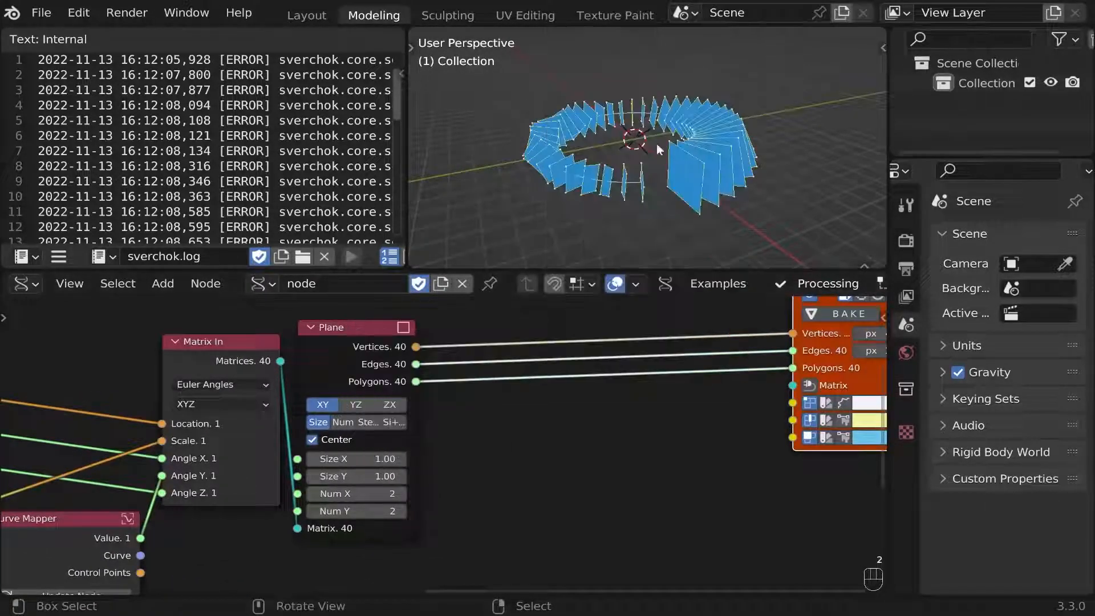
{"action": "scroll", "coordinate": [655, 143], "scroll_direction": "up", "scroll_amount": 3}
{"action": "key", "text": "2"}
{"action": "mouse_move", "coordinate": [498, 359]}
{"action": "mouse_move", "coordinate": [502, 439]}
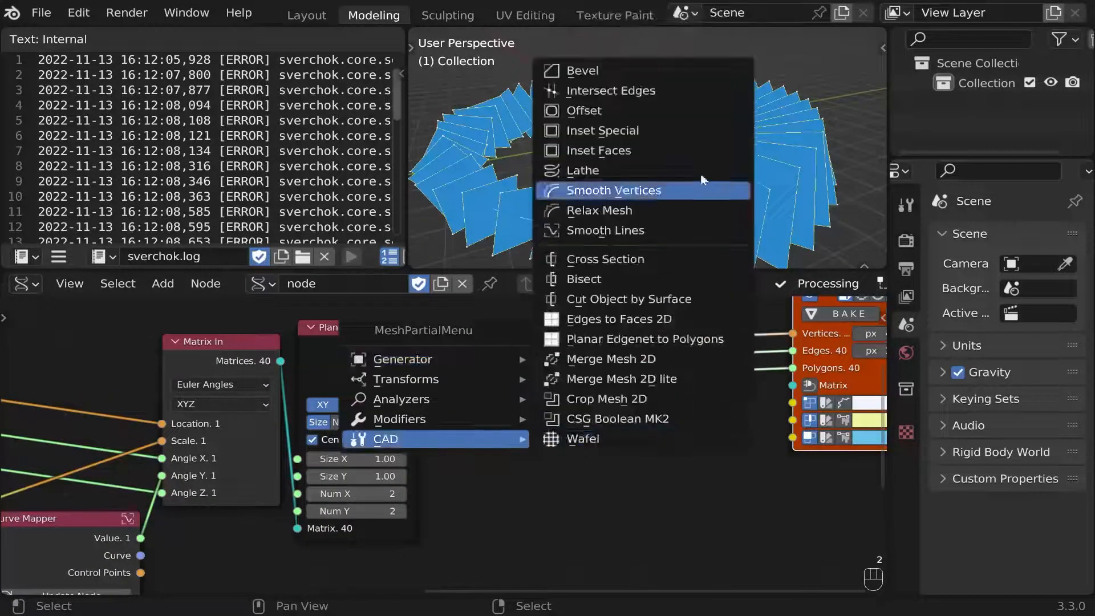
{"action": "left_click", "coordinate": [656, 131]}
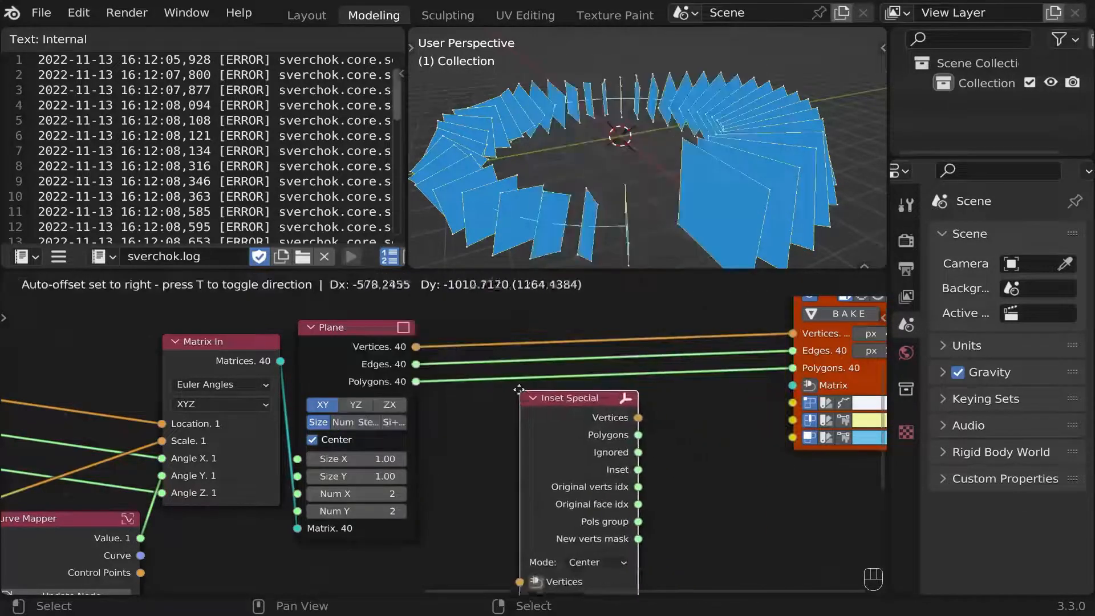
{"action": "left_click", "coordinate": [701, 411]}
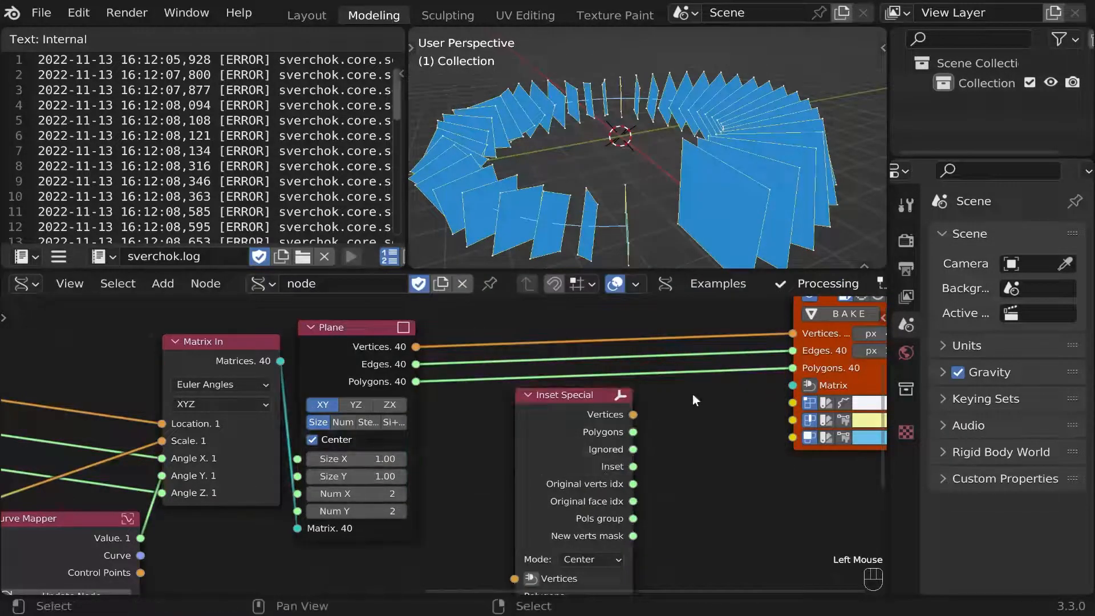
{"action": "left_click_drag", "start_coordinate": [570, 420], "coordinate": [577, 347]}
{"action": "left_click", "coordinate": [581, 351], "text": "ctrl"}
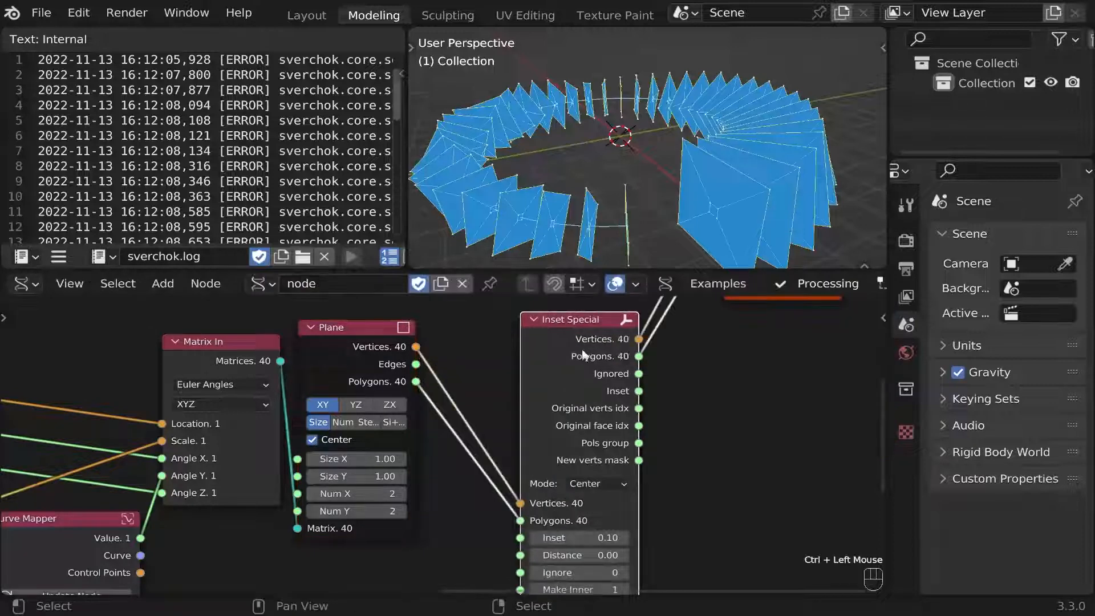
Set the Inset Special node's Inset to 0.87 and Make Inner to 0 to turn the planes into open frames
{"action": "middle_click_drag", "start_coordinate": [599, 472], "coordinate": [579, 371]}
{"action": "scroll", "coordinate": [577, 393], "scroll_direction": "up", "scroll_amount": 5}
{"action": "left_click_drag", "start_coordinate": [553, 456], "coordinate": [587, 457], "text": "shift"}
{"action": "middle_click_drag", "start_coordinate": [714, 243], "coordinate": [713, 189]}
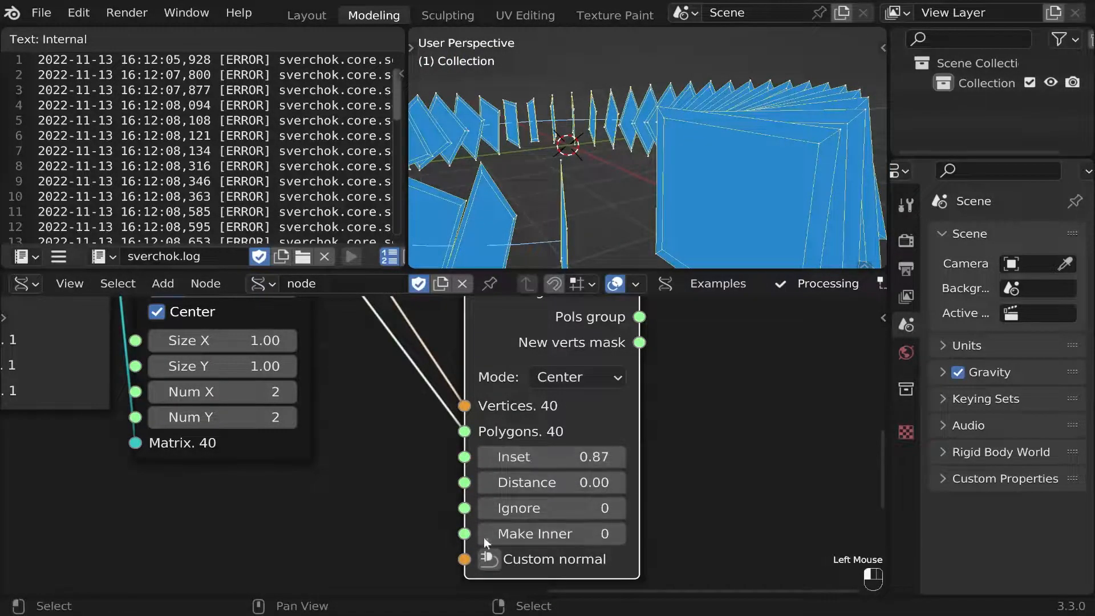
{"action": "middle_click_drag", "start_coordinate": [656, 228], "coordinate": [724, 194]}
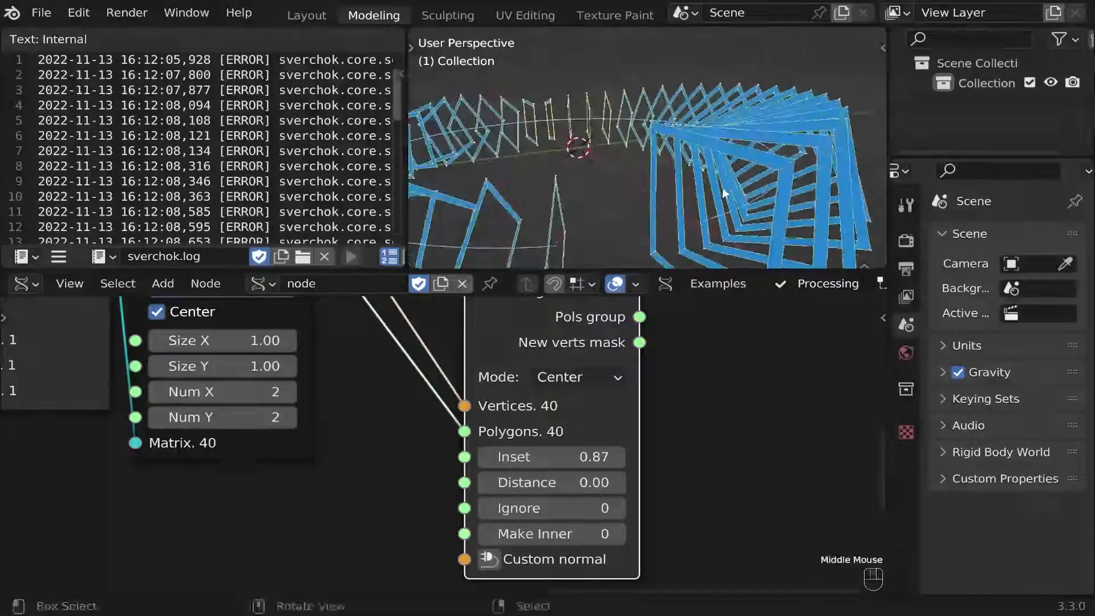
Add an Extrude Region node from the mesh modifiers and place it beside the Inset Special node
{"action": "scroll", "coordinate": [596, 402], "scroll_direction": "up", "scroll_amount": 4}
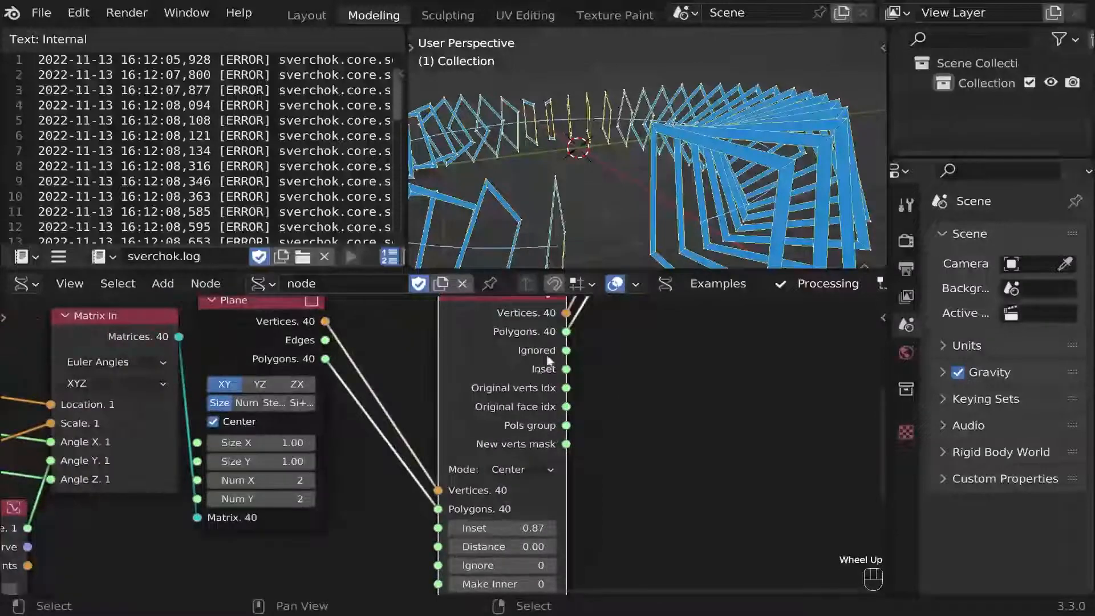
{"action": "middle_click_drag", "start_coordinate": [552, 368], "coordinate": [508, 417]}
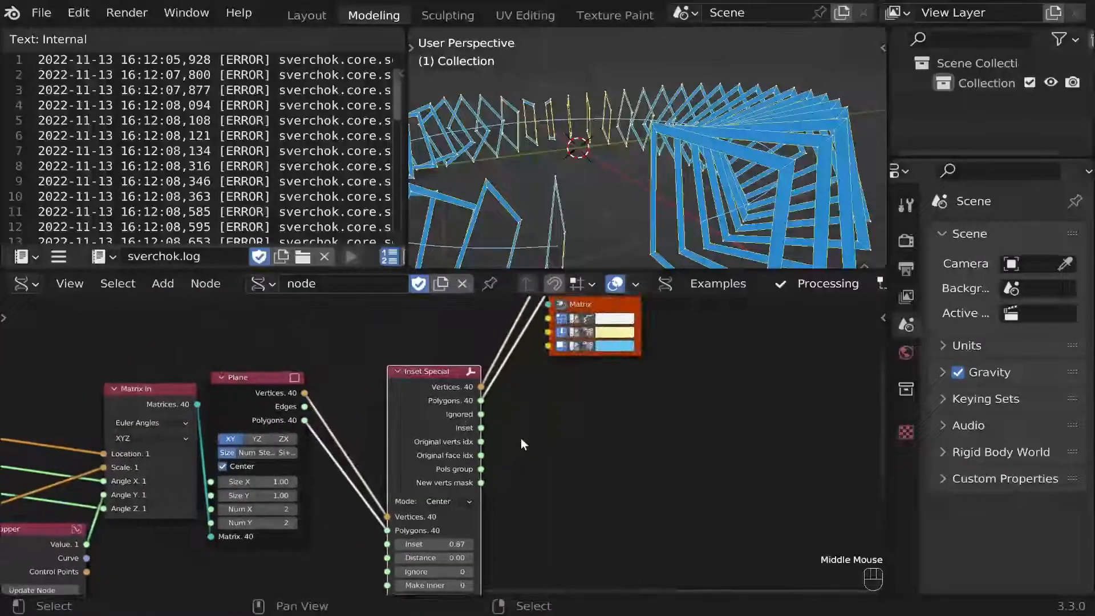
{"action": "scroll", "coordinate": [521, 428], "scroll_direction": "up", "scroll_amount": 4}
{"action": "key", "text": "1"}
{"action": "key", "text": "2"}
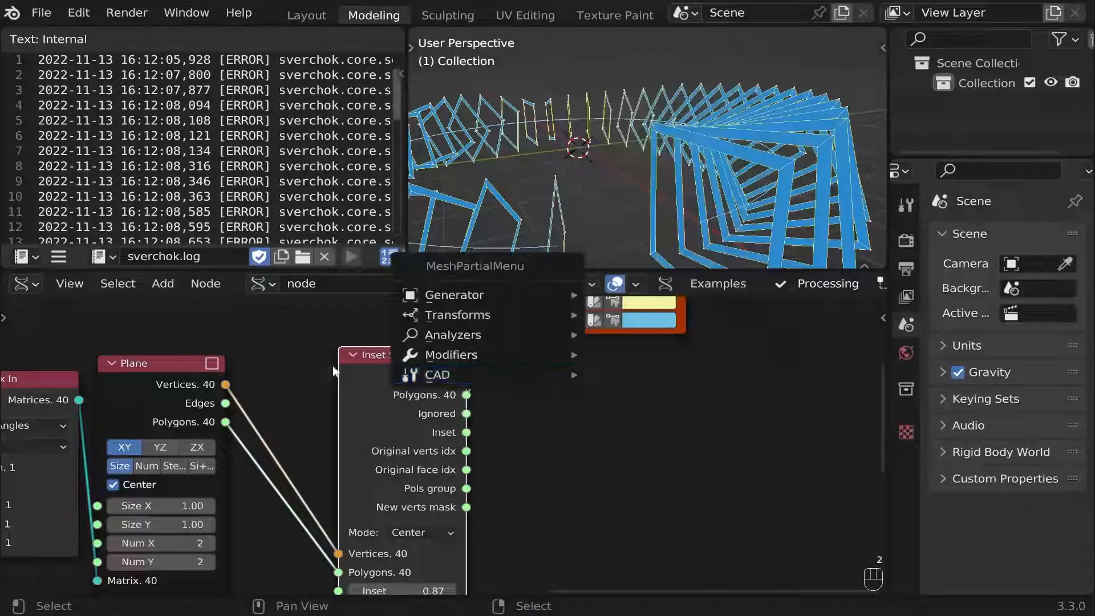
{"action": "mouse_move", "coordinate": [714, 375]}
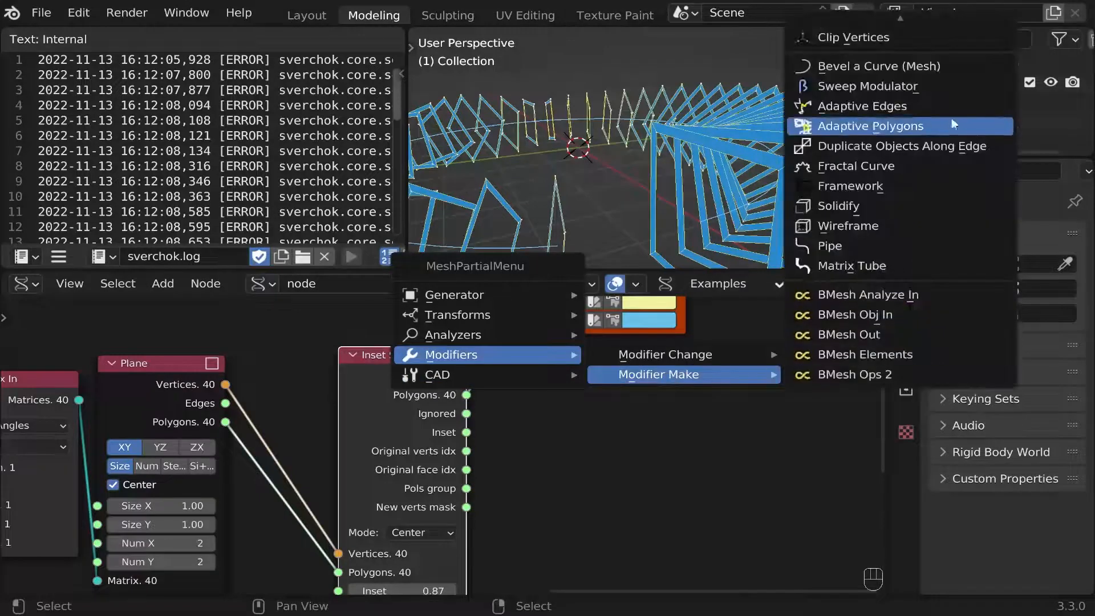
{"action": "mouse_move", "coordinate": [684, 354]}
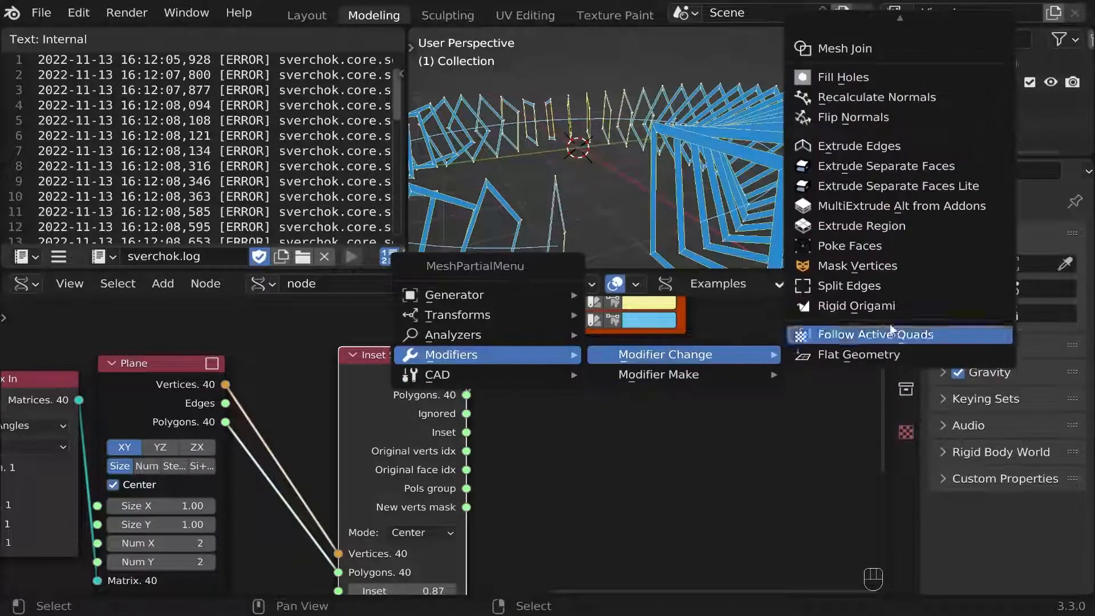
{"action": "left_click", "coordinate": [921, 222]}
{"action": "left_click", "coordinate": [542, 347]}
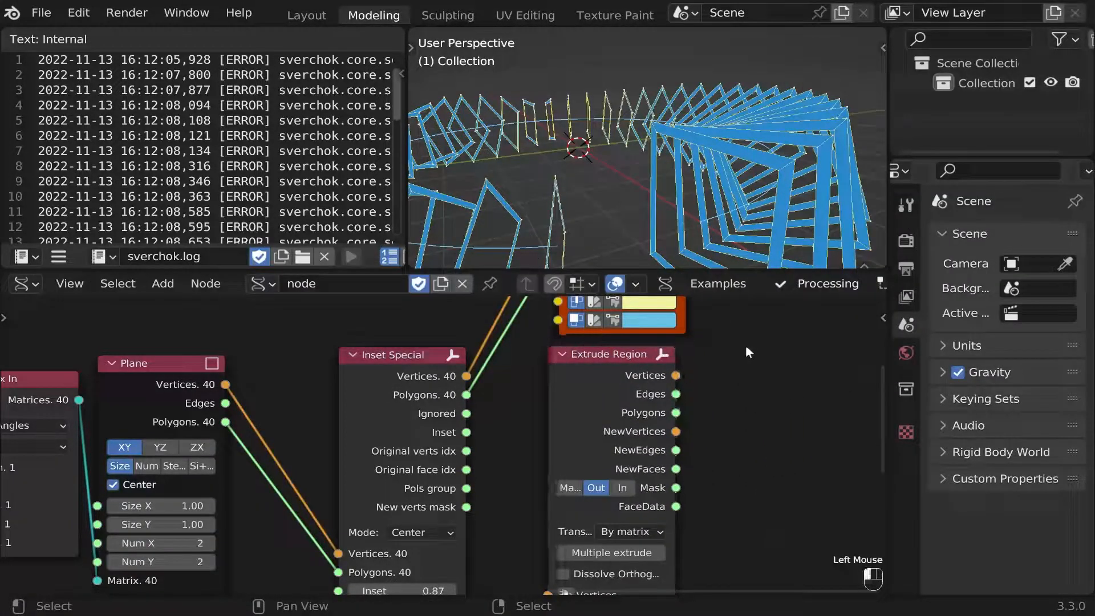
Connect Extrude Region between Inset Special and the Temporal Viewer, including its edges output, and place the viewer beside it
{"action": "left_click", "coordinate": [610, 385], "text": "ctrl"}
{"action": "scroll", "coordinate": [612, 384], "scroll_direction": "down", "scroll_amount": 1}
{"action": "left_click", "coordinate": [615, 383], "text": "ctrl"}
{"action": "scroll", "coordinate": [616, 383], "scroll_direction": "down", "scroll_amount": 2}
{"action": "middle_click_drag", "start_coordinate": [623, 382], "coordinate": [526, 397]}
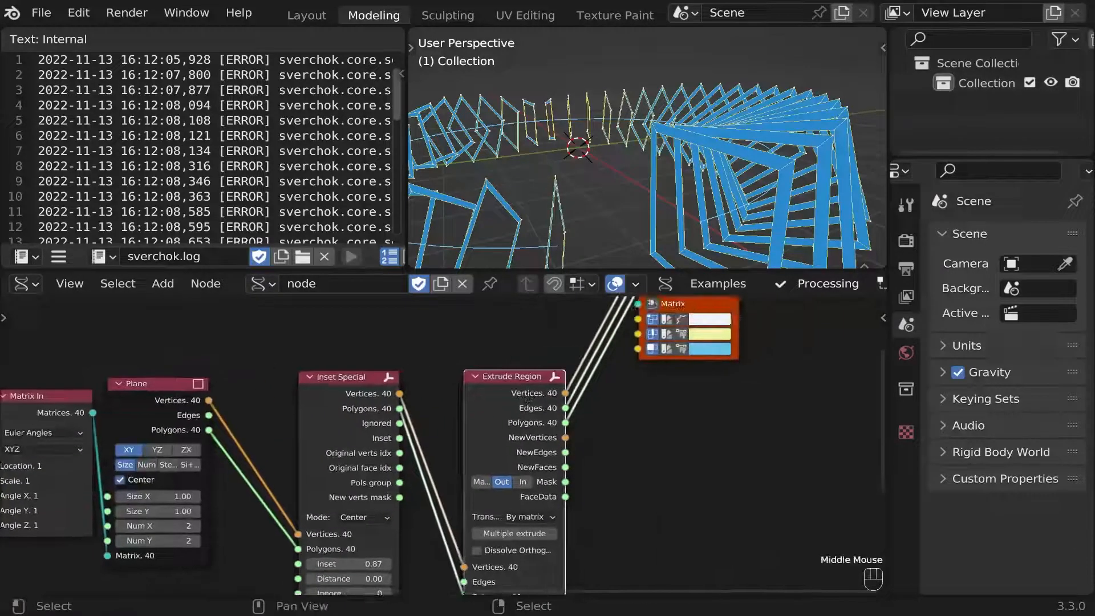
{"action": "left_click", "coordinate": [691, 304]}
{"action": "left_click", "coordinate": [732, 289]}
{"action": "left_click", "coordinate": [730, 288]}
{"action": "left_click_drag", "start_coordinate": [694, 303], "coordinate": [693, 450]}
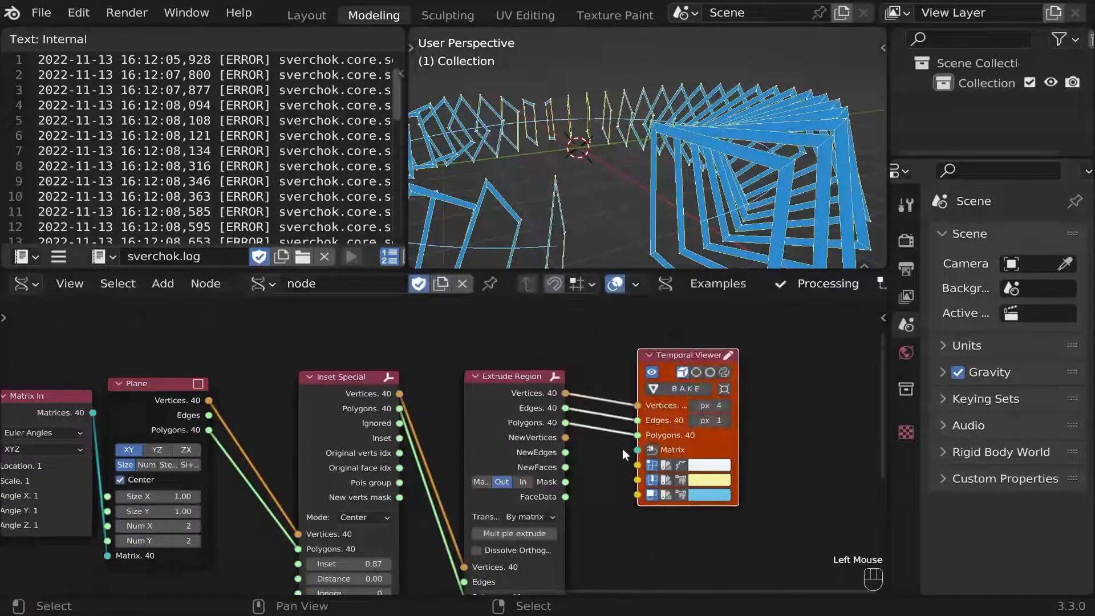
Set Extrude Region to transform along normals and raise its Height to 0.17 to give the frames thickness
{"action": "scroll", "coordinate": [576, 491], "scroll_direction": "up", "scroll_amount": 3}
{"action": "left_click", "coordinate": [559, 402]}
{"action": "left_click", "coordinate": [562, 439]}
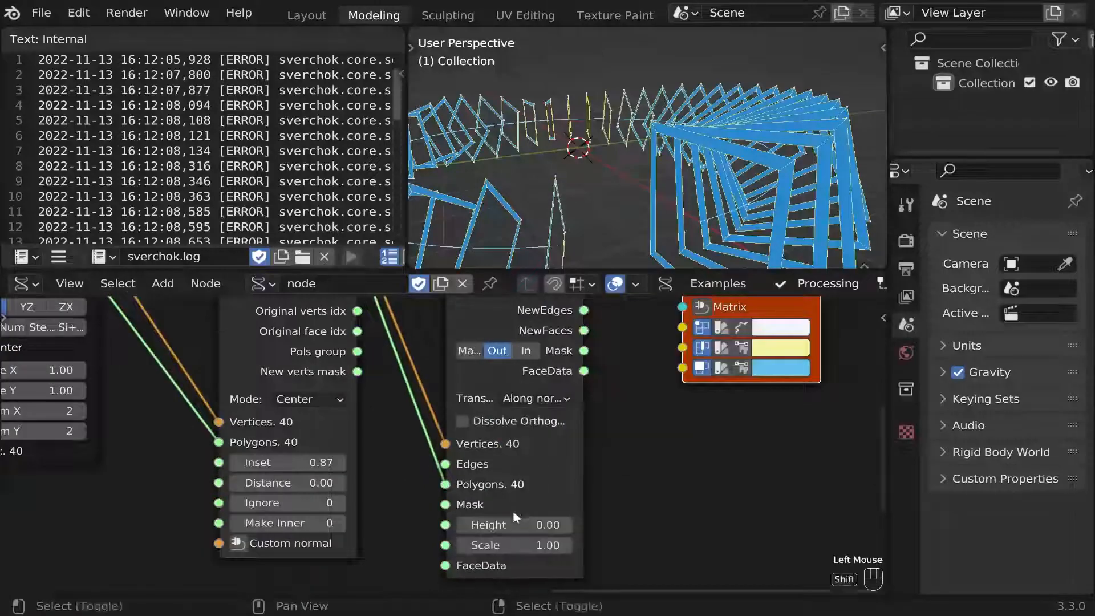
{"action": "left_click_drag", "start_coordinate": [512, 523], "coordinate": [551, 523], "text": "shift"}
{"action": "middle_click_drag", "start_coordinate": [702, 183], "coordinate": [736, 185]}
{"action": "mouse_move", "coordinate": [516, 524]}
{"action": "left_mouse_down", "text": "shift"}
{"action": "mouse_move", "coordinate": [547, 525]}
{"action": "mouse_move", "coordinate": [533, 525]}
{"action": "left_mouse_up", "text": "shift"}
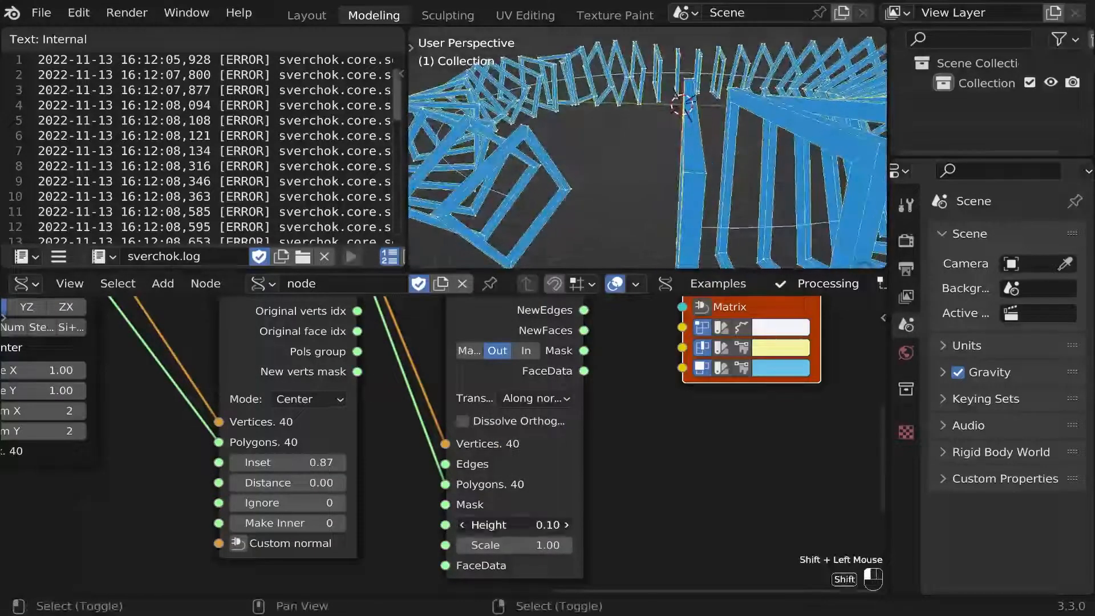
{"action": "middle_click_drag", "start_coordinate": [673, 171], "coordinate": [678, 199]}
{"action": "scroll", "coordinate": [678, 200], "scroll_direction": "up", "scroll_amount": 2}
{"action": "left_click_drag", "start_coordinate": [516, 525], "coordinate": [539, 525], "text": "shift"}
{"action": "middle_click_drag", "start_coordinate": [707, 188], "coordinate": [798, 157]}
{"action": "scroll", "coordinate": [793, 165], "scroll_direction": "down", "scroll_amount": 3}
Add a Bisect node and connect it between Extrude Region's vertices and polygons and the Temporal Viewer
{"action": "scroll", "coordinate": [650, 399], "scroll_direction": "down", "scroll_amount": 3}
{"action": "middle_click_drag", "start_coordinate": [699, 322], "coordinate": [621, 388]}
{"action": "key", "text": "2"}
{"action": "mouse_move", "coordinate": [596, 432]}
{"action": "left_click", "coordinate": [684, 272]}
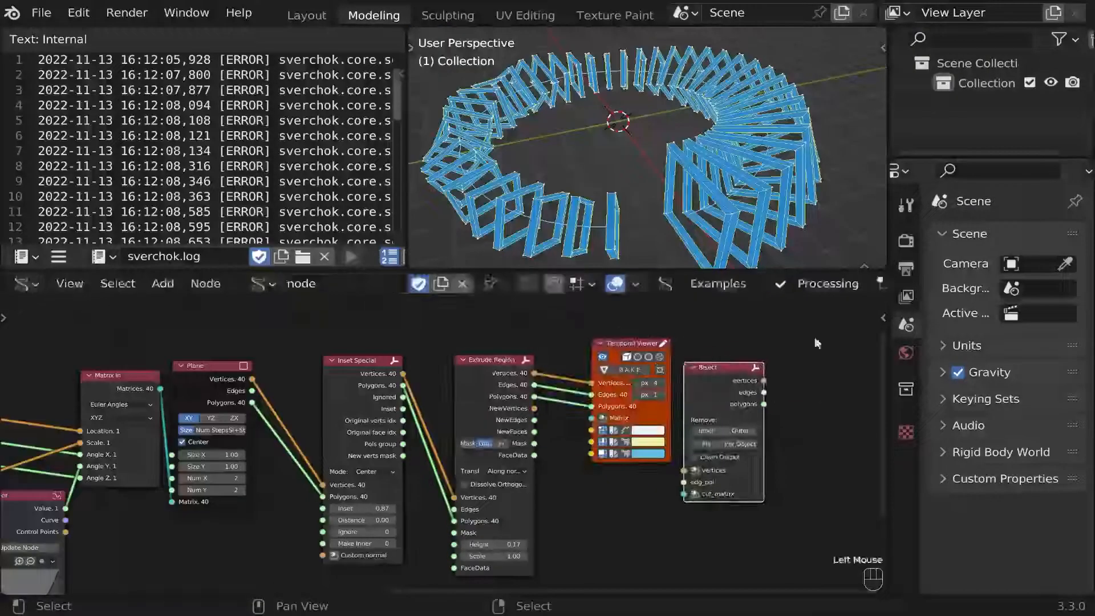
{"action": "left_click", "coordinate": [711, 392]}
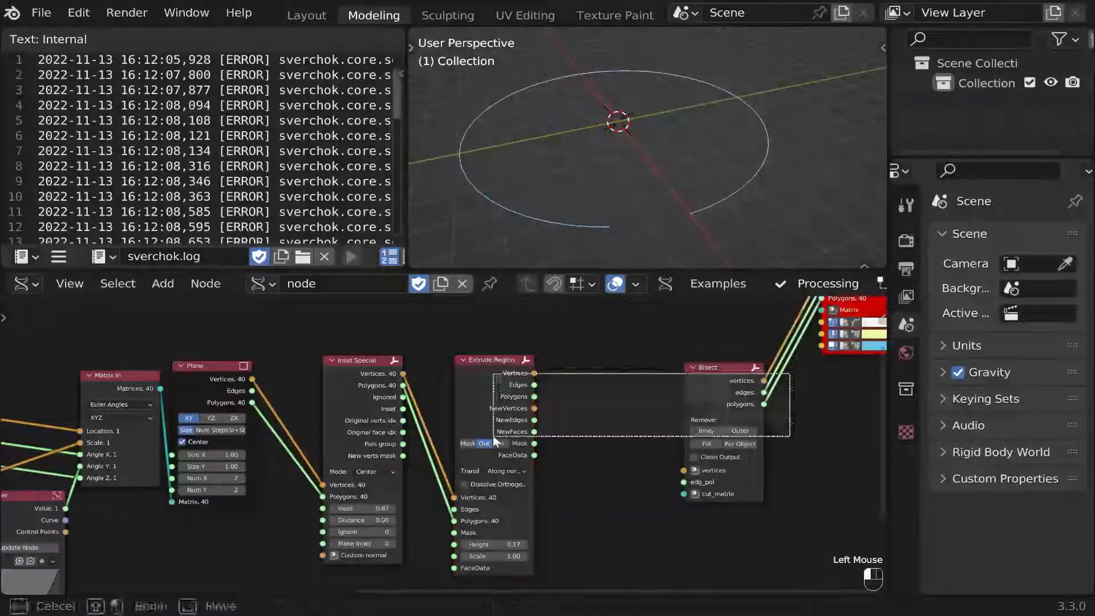
{"action": "key", "text": "f"}
{"action": "left_click_drag", "start_coordinate": [719, 387], "coordinate": [685, 377]}
{"action": "scroll", "coordinate": [667, 462], "scroll_direction": "up", "scroll_amount": 3}
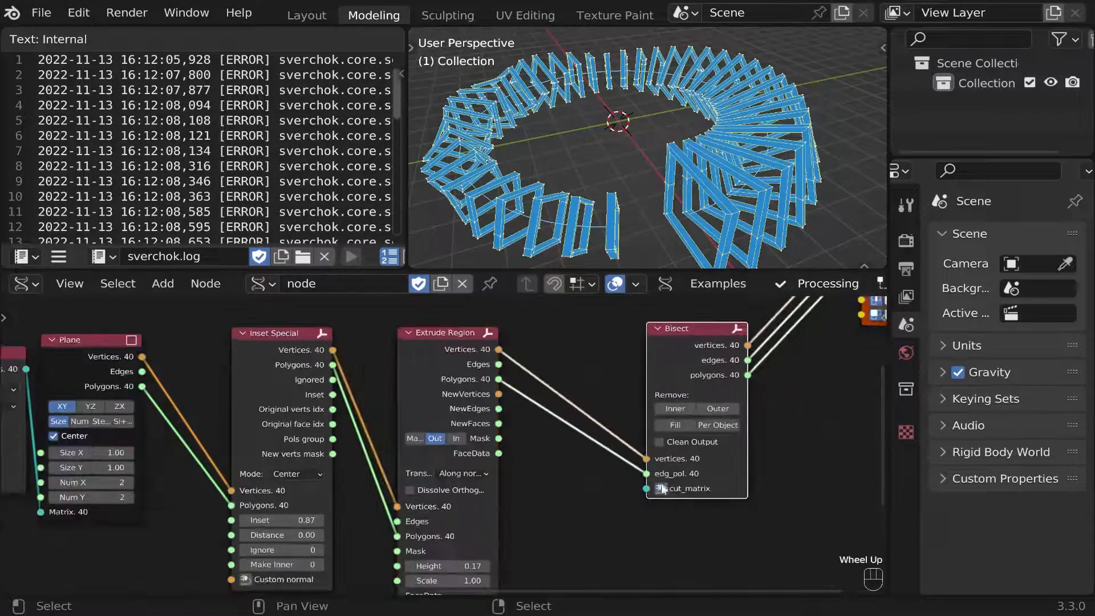
Add a Matrix In node feeding the Bisect node's cut_matrix input and place it to the left of Bisect
{"action": "left_click", "coordinate": [660, 488]}
{"action": "middle_click_drag", "start_coordinate": [610, 446], "coordinate": [550, 410]}
{"action": "scroll", "coordinate": [530, 427], "scroll_direction": "up", "scroll_amount": 3}
{"action": "left_click", "coordinate": [440, 494]}
{"action": "left_click_drag", "start_coordinate": [486, 427], "coordinate": [501, 419]}
Try removing the outer side of the cut, and set the Bisect node to remove the Inner side instead
{"action": "left_click", "coordinate": [719, 351]}
{"action": "left_click", "coordinate": [719, 350]}
{"action": "left_click", "coordinate": [663, 351]}
{"action": "middle_click_drag", "start_coordinate": [625, 154], "coordinate": [577, 78]}
{"action": "scroll", "coordinate": [705, 197], "scroll_direction": "up", "scroll_amount": 4}
{"action": "scroll", "coordinate": [702, 200], "scroll_direction": "down", "scroll_amount": 1}
Adjust the Z location in the Matrix In node to shift the height at which the frames are cut
{"action": "middle_click_drag", "start_coordinate": [603, 460], "coordinate": [609, 399]}
{"action": "scroll", "coordinate": [608, 400], "scroll_direction": "up", "scroll_amount": 1}
{"action": "left_click", "coordinate": [508, 509]}
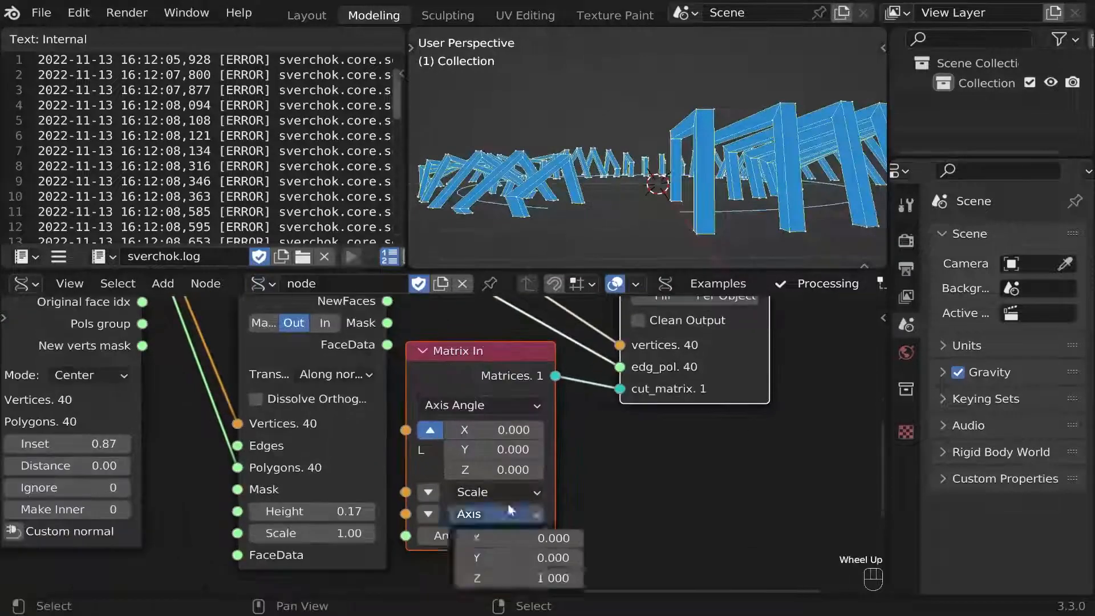
{"action": "left_click_drag", "start_coordinate": [495, 470], "coordinate": [501, 470], "text": "shift"}
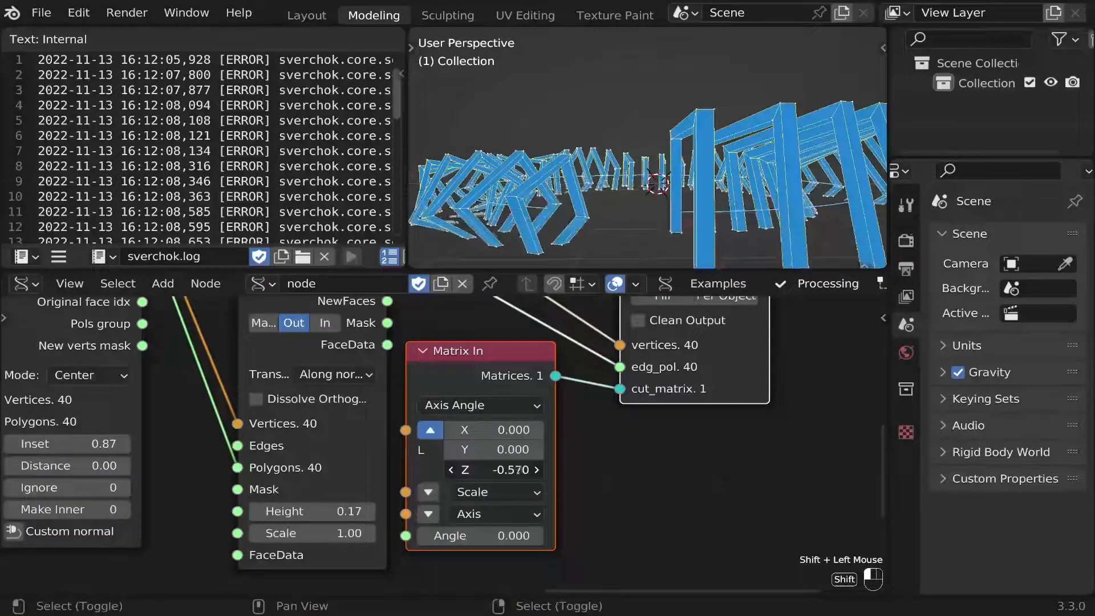
{"action": "scroll", "coordinate": [741, 200], "scroll_direction": "down", "scroll_amount": 2}
{"action": "middle_click_drag", "start_coordinate": [741, 200], "coordinate": [650, 228]}
{"action": "scroll", "coordinate": [745, 259], "scroll_direction": "up", "scroll_amount": 2}
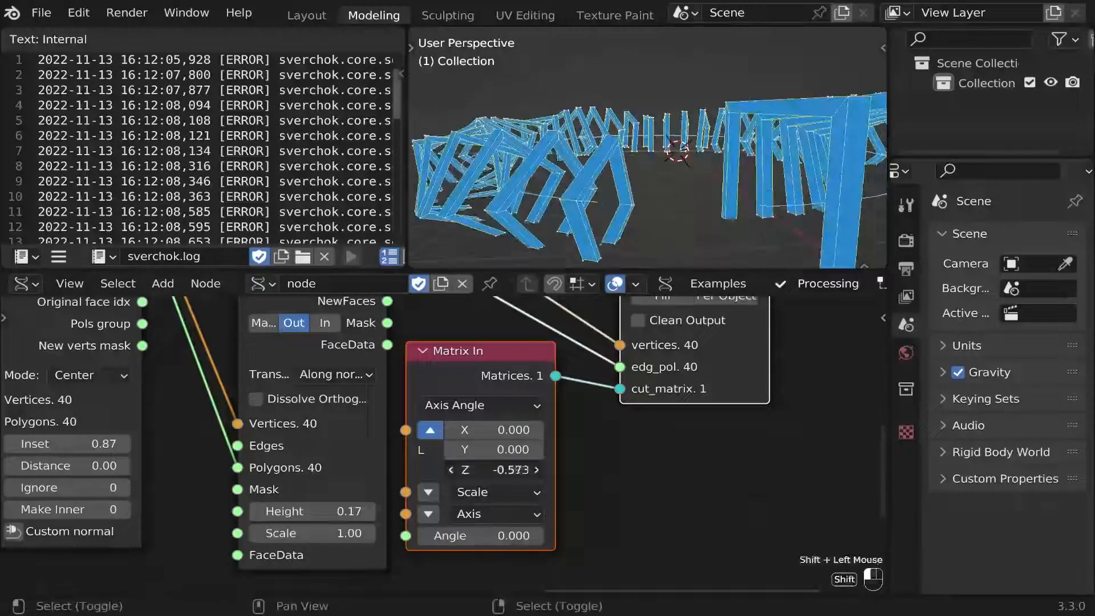
{"action": "mouse_move", "coordinate": [688, 172]}
{"action": "middle_mouse_down"}
{"action": "mouse_move", "coordinate": [823, 177]}
{"action": "mouse_move", "coordinate": [705, 121]}
{"action": "mouse_move", "coordinate": [704, 150]}
{"action": "middle_mouse_up"}
{"action": "scroll", "coordinate": [673, 371], "scroll_direction": "down", "scroll_amount": 5}
{"action": "middle_click_drag", "start_coordinate": [696, 350], "coordinate": [561, 460]}
{"action": "scroll", "coordinate": [764, 349], "scroll_direction": "down", "scroll_amount": 1}
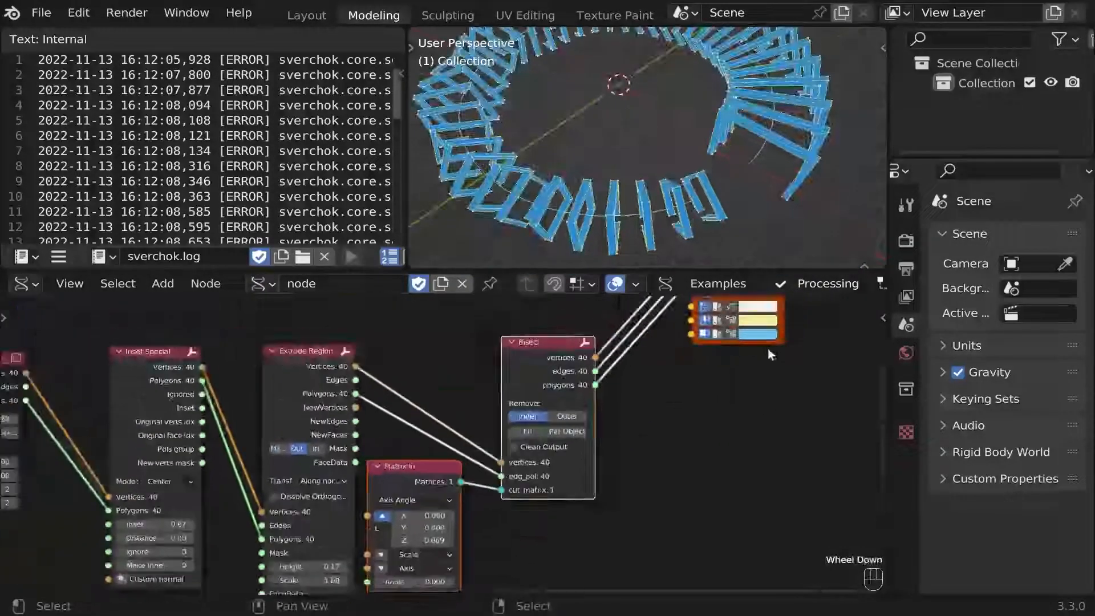
Load the grey node preset on the Temporal Viewer to display the cut frames in grey
{"action": "middle_click_drag", "start_coordinate": [765, 346], "coordinate": [649, 428]}
{"action": "left_click", "coordinate": [638, 369]}
{"action": "key", "text": "shift+f"}
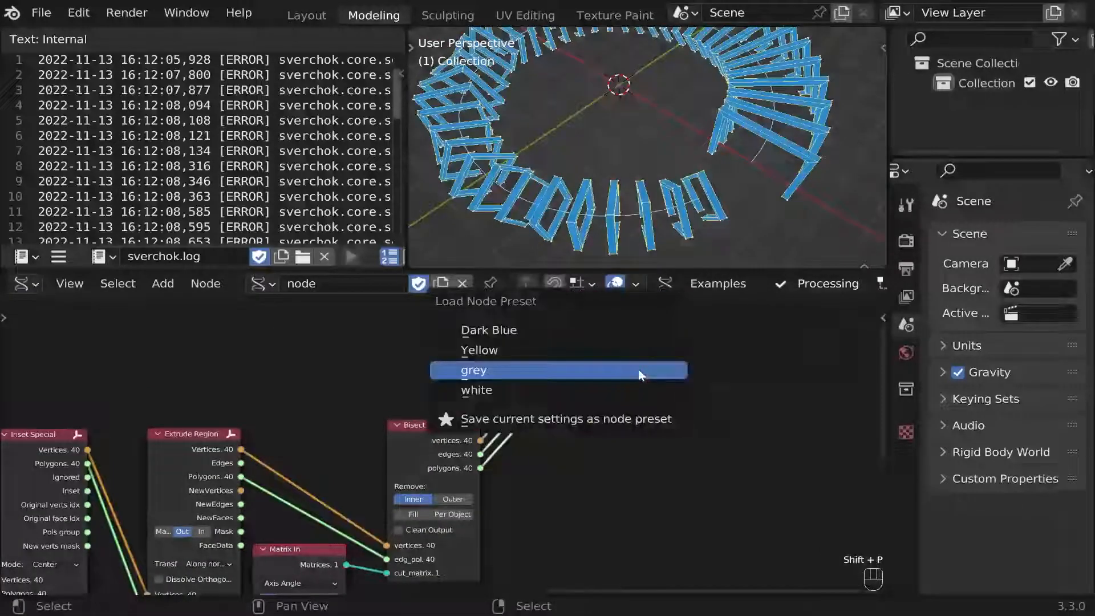
{"action": "left_click", "coordinate": [640, 371]}
{"action": "scroll", "coordinate": [639, 185], "scroll_direction": "up", "scroll_amount": 3}
{"action": "middle_click_drag", "start_coordinate": [638, 185], "coordinate": [647, 105]}
{"action": "scroll", "coordinate": [647, 109], "scroll_direction": "up", "scroll_amount": 1}
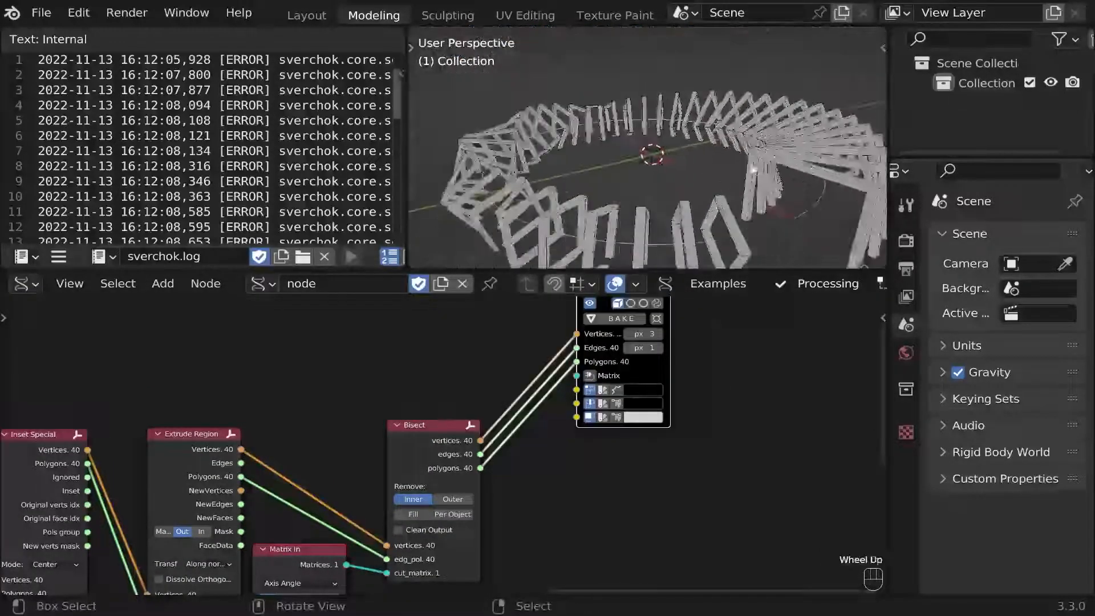
{"action": "scroll", "coordinate": [632, 337], "scroll_direction": "down", "scroll_amount": 8}
{"action": "middle_click_drag", "start_coordinate": [211, 335], "coordinate": [601, 566]}
{"action": "scroll", "coordinate": [486, 333], "scroll_direction": "up", "scroll_amount": 4}
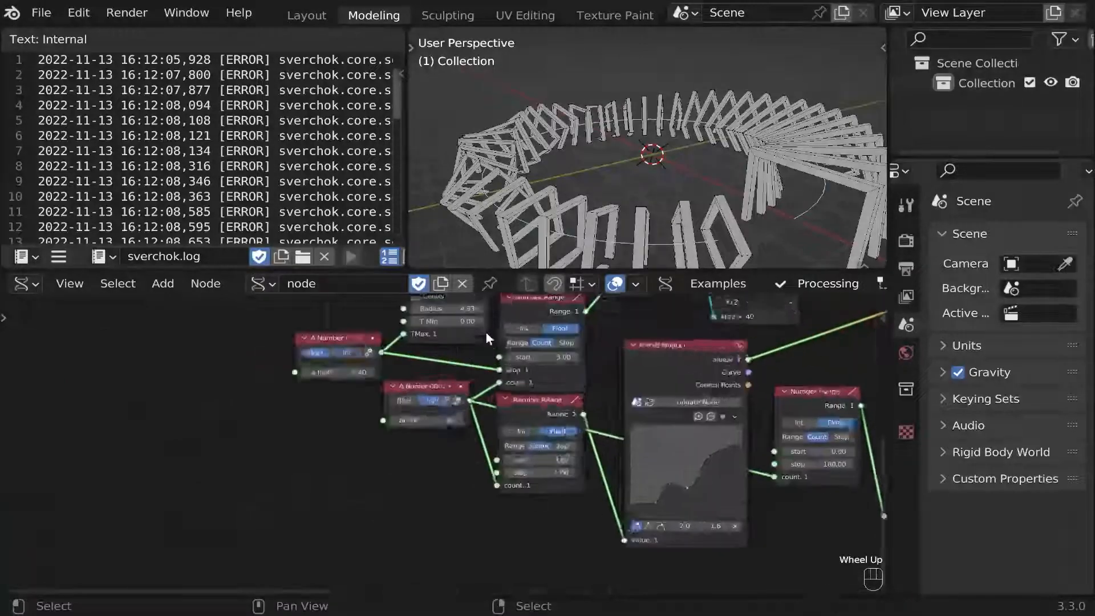
{"action": "middle_click_drag", "start_coordinate": [486, 333], "coordinate": [255, 394]}
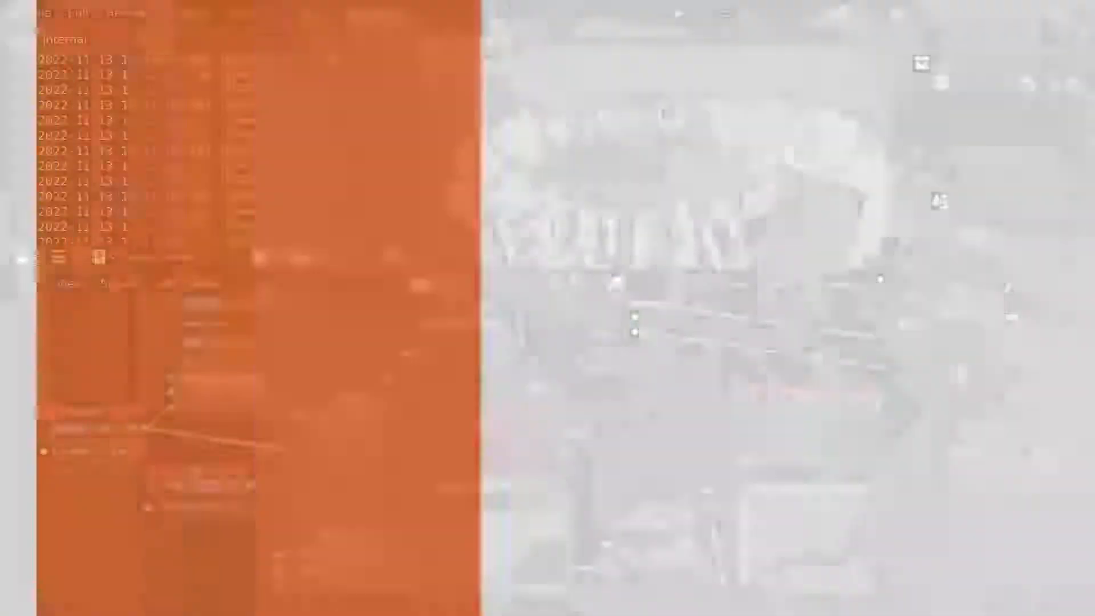